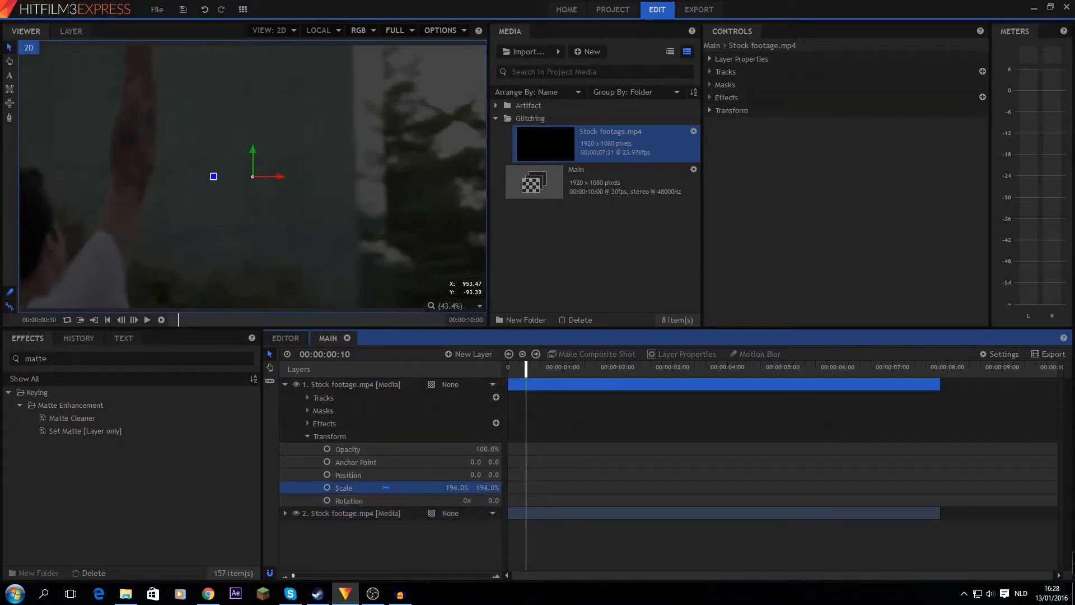
# - Draw a tall, narrow rectangular mask just right of the frame's centre on the scaled-up upper footage layer
pyautogui.click(285, 384)
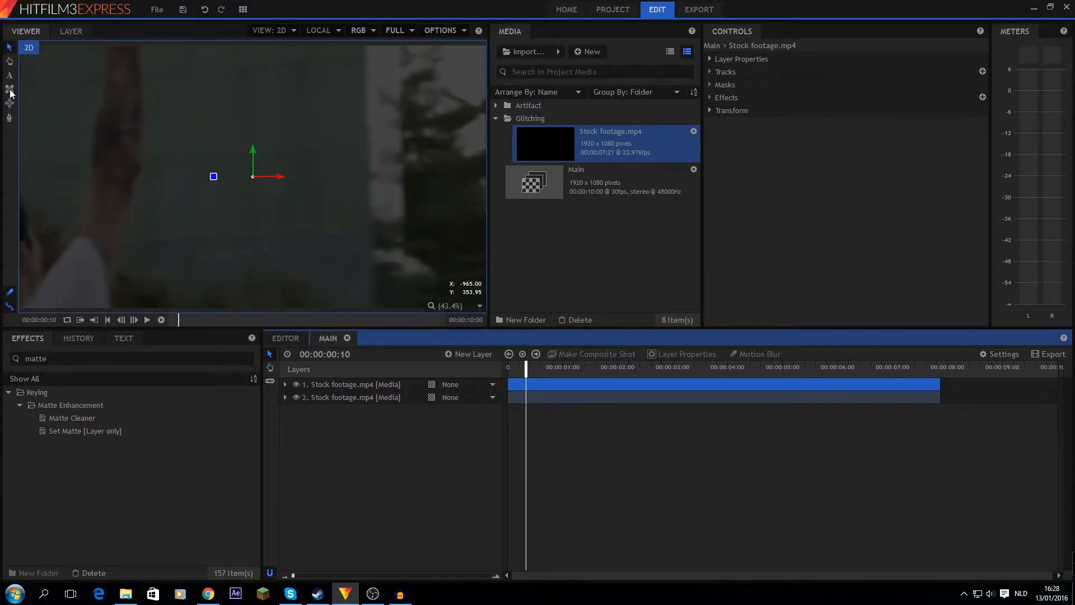
pyautogui.click(9, 90)
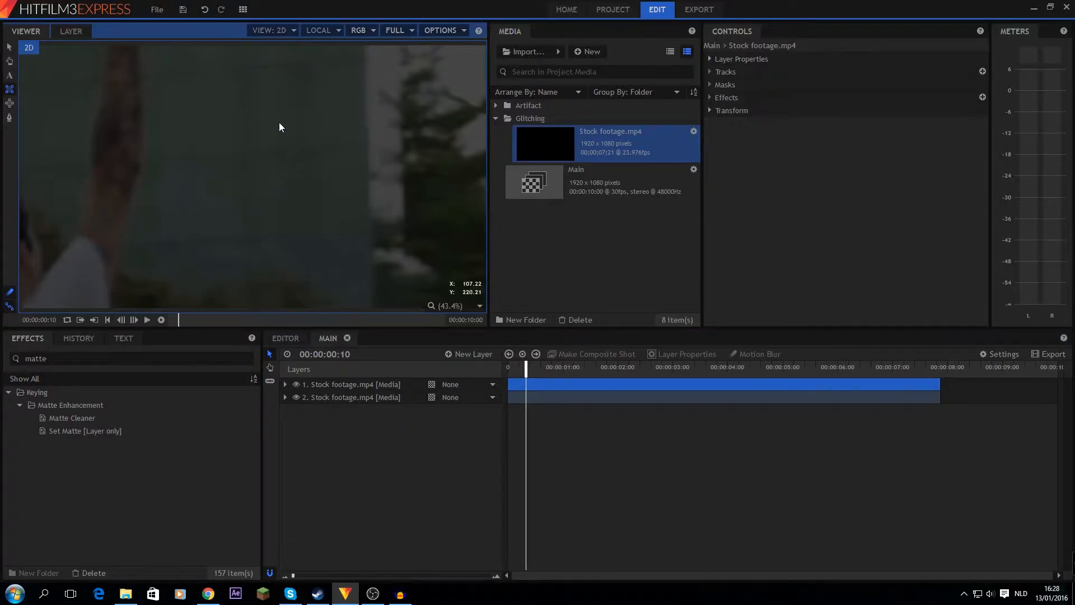
pyautogui.moveTo(278, 110); pyautogui.dragTo(334, 259)
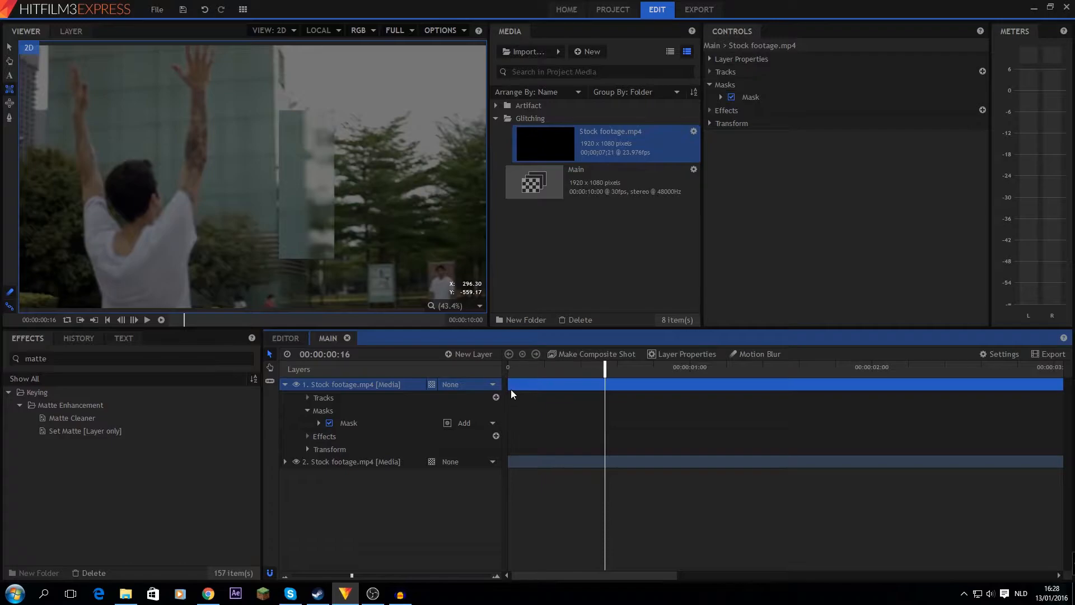
# - Trim the masked footage layer so it runs only from 00:00:00:16 to 00:00:00:21, deleting the remainder
pyautogui.moveTo(510, 388); pyautogui.dragTo(605, 394)
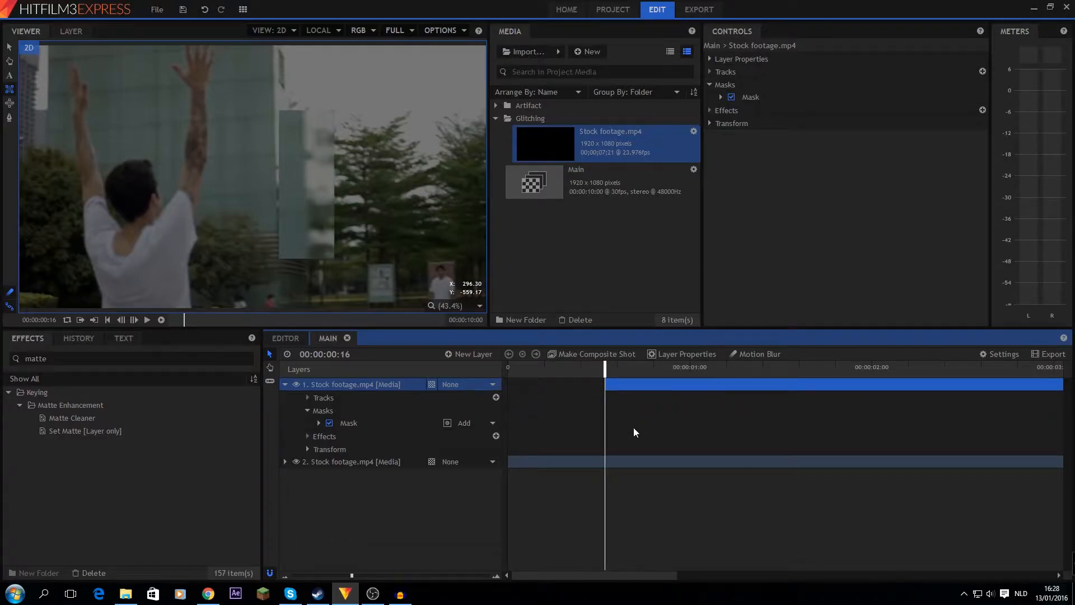
pyautogui.press('space')
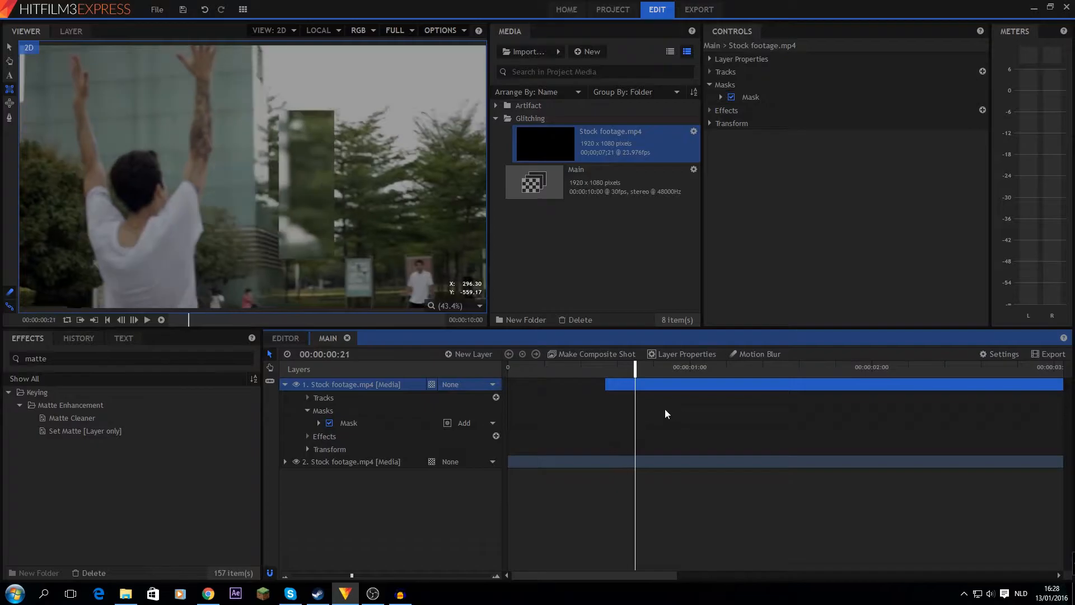
pyautogui.hotkey('ctrl', 'shift', 'd')
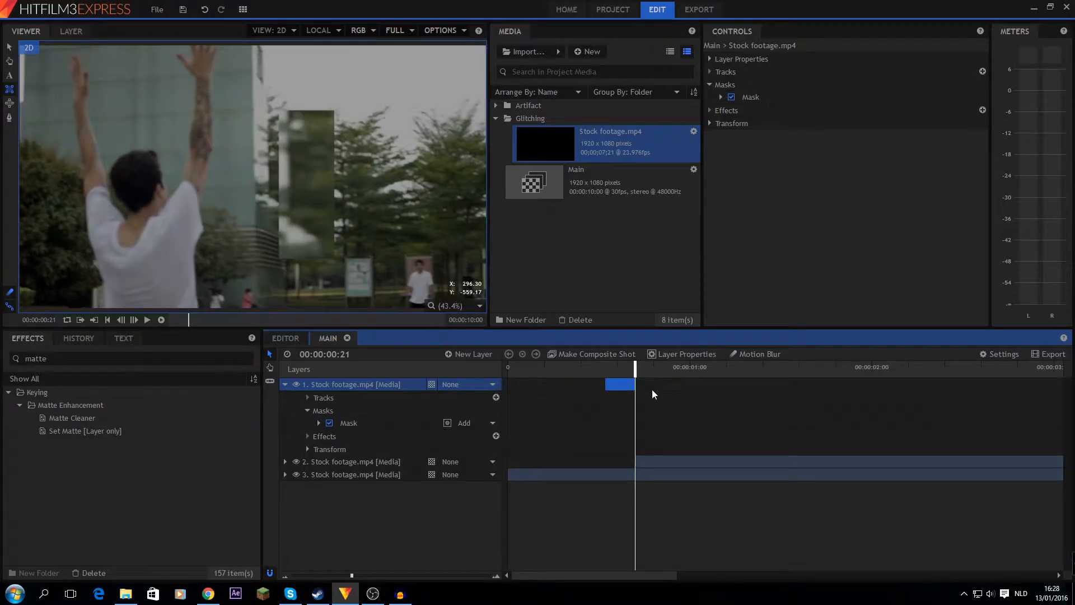
pyautogui.click(656, 463)
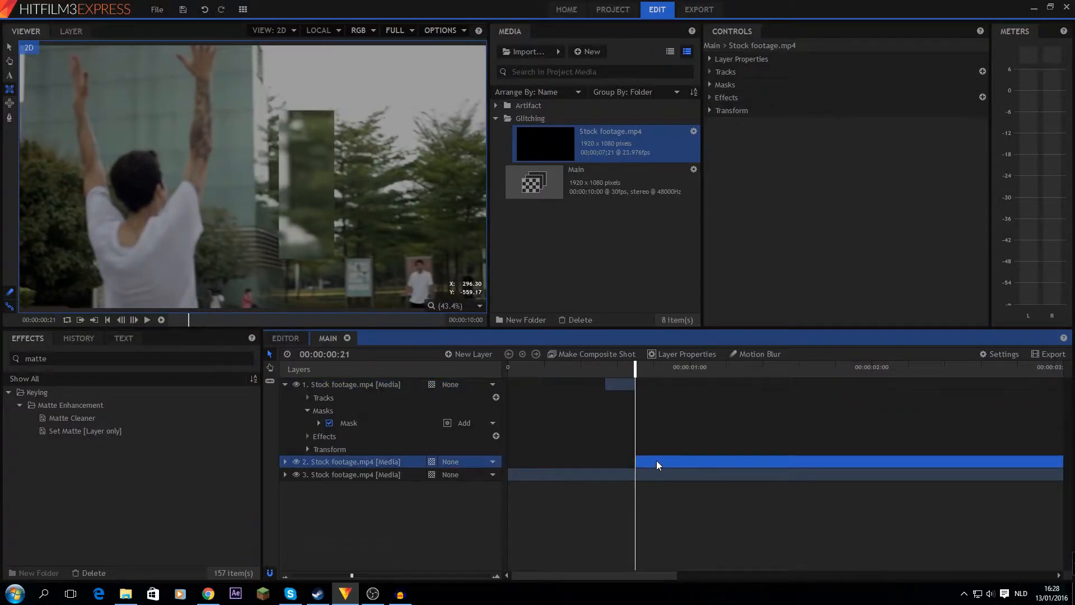
pyautogui.press('Delete')
# - Duplicate the short masked clip and shift the uppermost copy about three frames later so the two overlap
pyautogui.click(627, 385)
pyautogui.hotkey('ctrl', 'd')
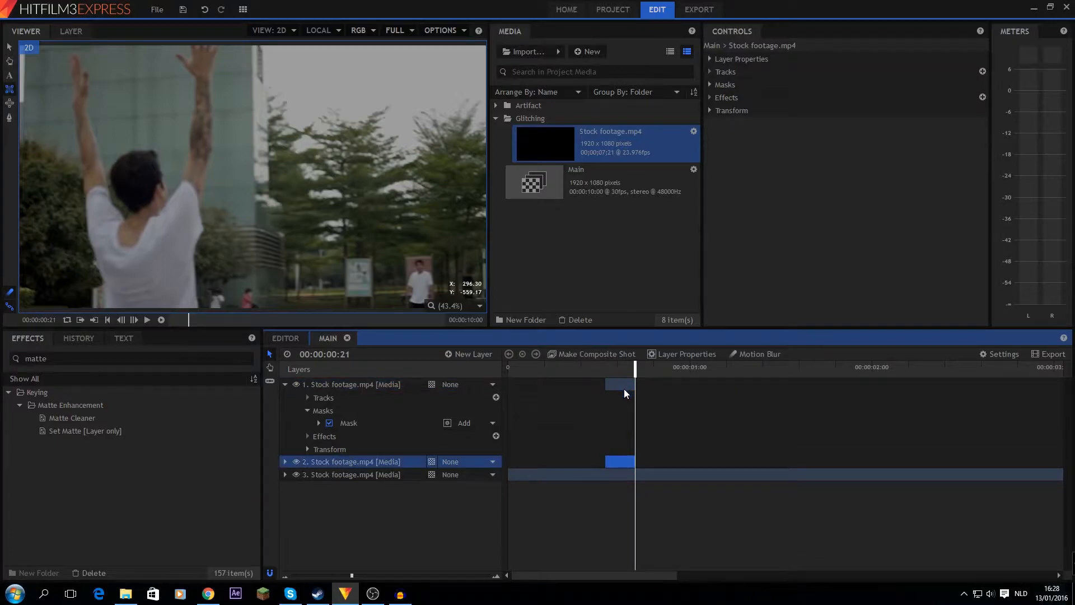
pyautogui.moveTo(624, 384); pyautogui.dragTo(645, 392)
# - Replace the shifted clip's mask with a new tall rectangular mask near the left edge of the footage
pyautogui.click(350, 421)
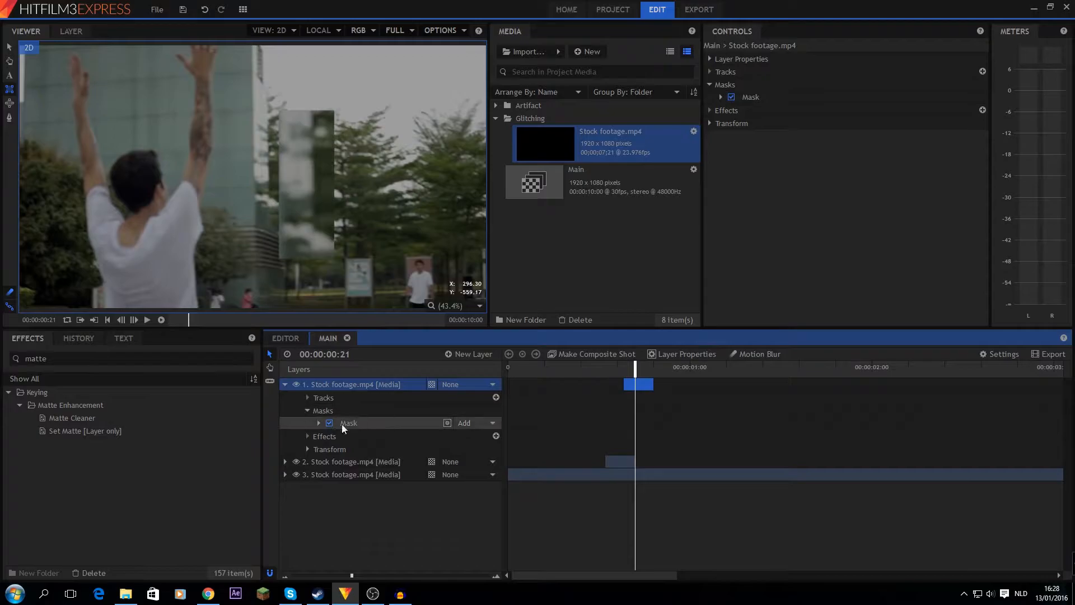
pyautogui.press('Delete')
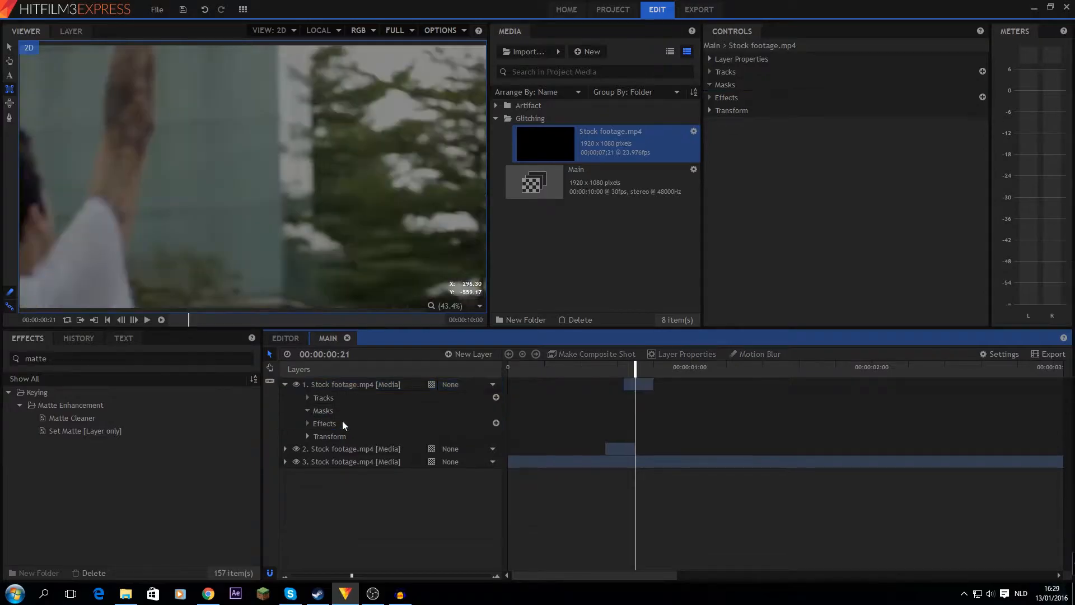
pyautogui.click(10, 91)
pyautogui.moveTo(43, 69); pyautogui.dragTo(80, 197)
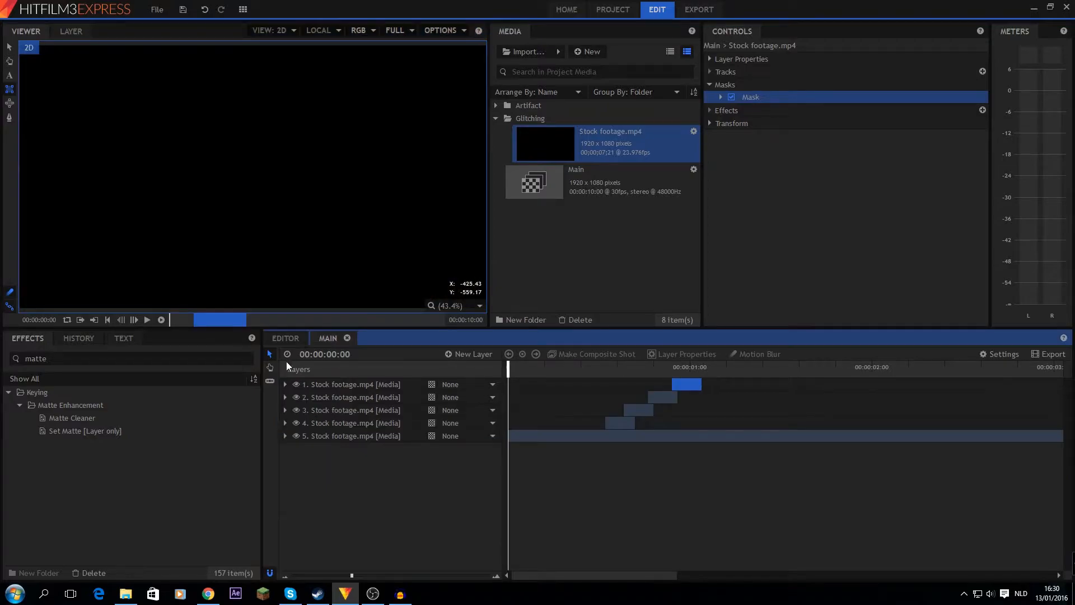
# - Play back the staggered glitch clips, stop, and move the playhead to 00:00:00:18
pyautogui.click(146, 320)
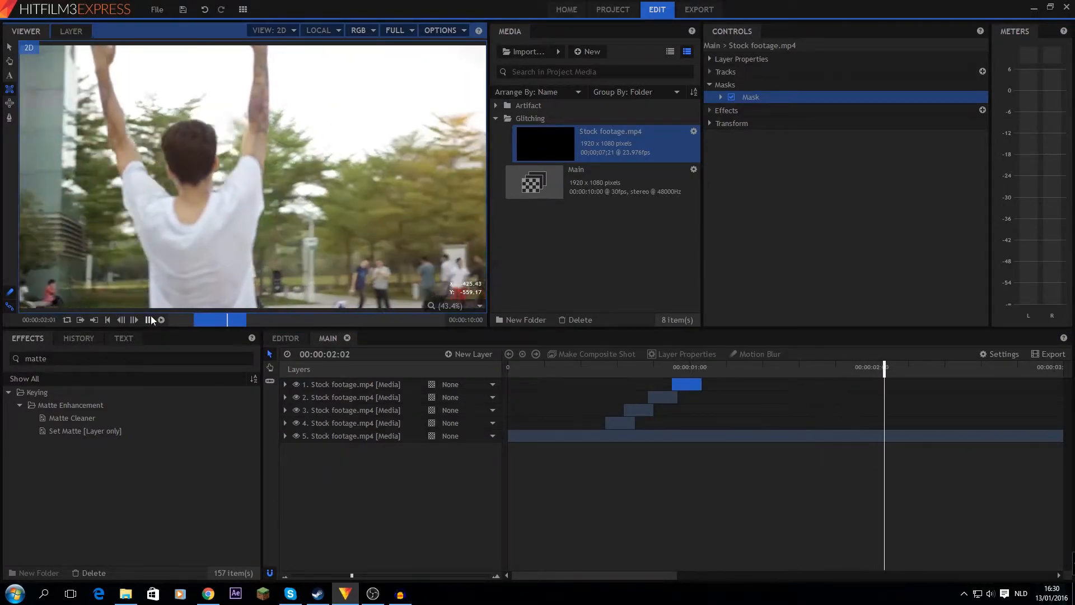
pyautogui.click(150, 319)
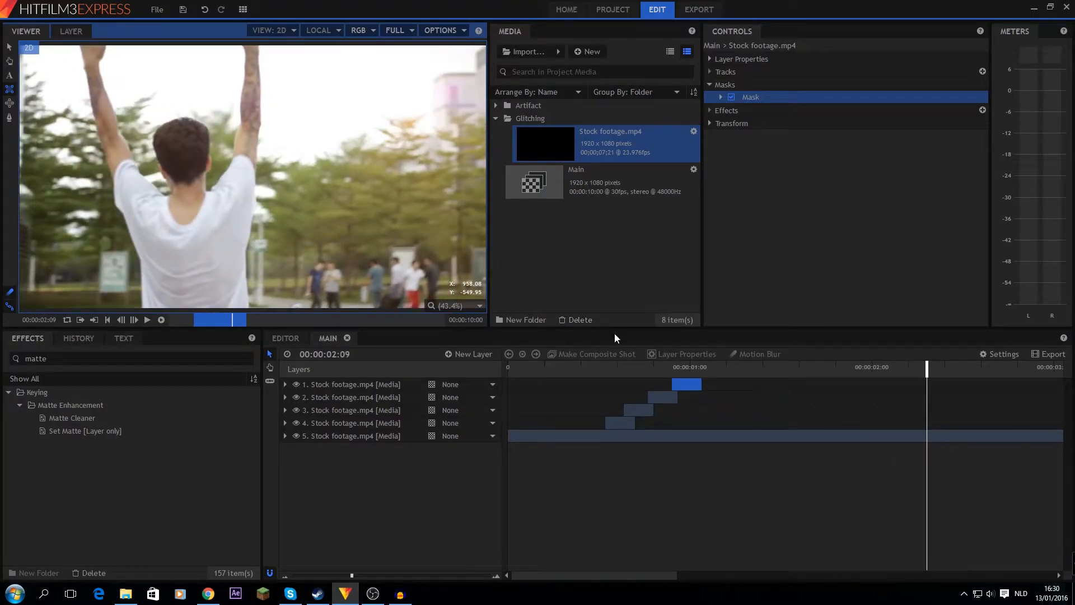
pyautogui.click(611, 369)
pyautogui.moveTo(613, 370); pyautogui.dragTo(617, 370)
# - Apply the Hue, Saturation & Lightness effect to the earliest glitch clip, on layer 4
pyautogui.click(616, 424)
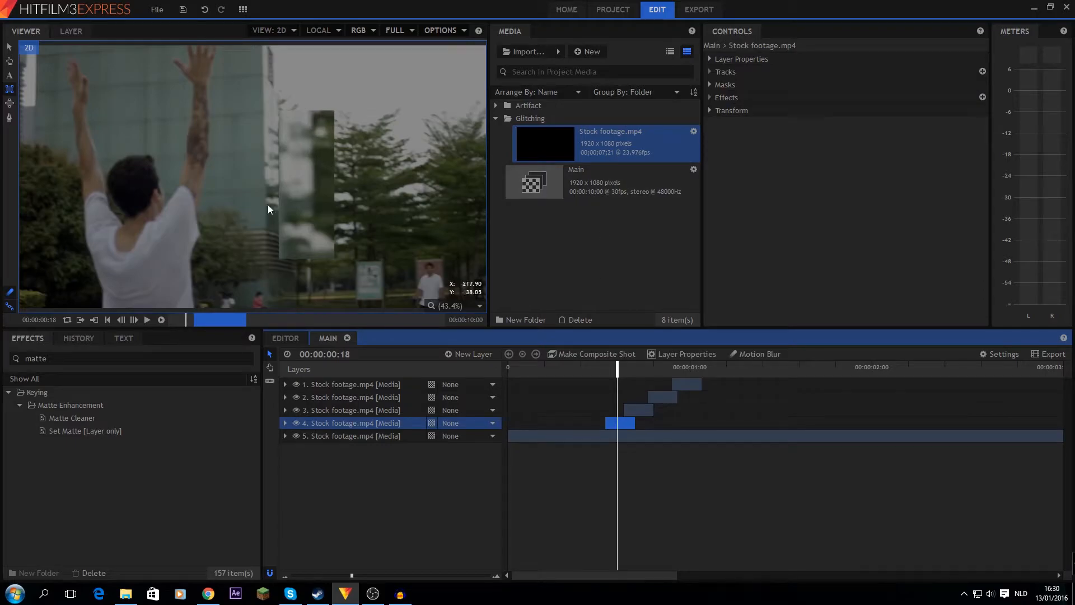
pyautogui.doubleClick(30, 358)
pyautogui.write('hu')
pyautogui.moveTo(89, 405); pyautogui.dragTo(627, 426)
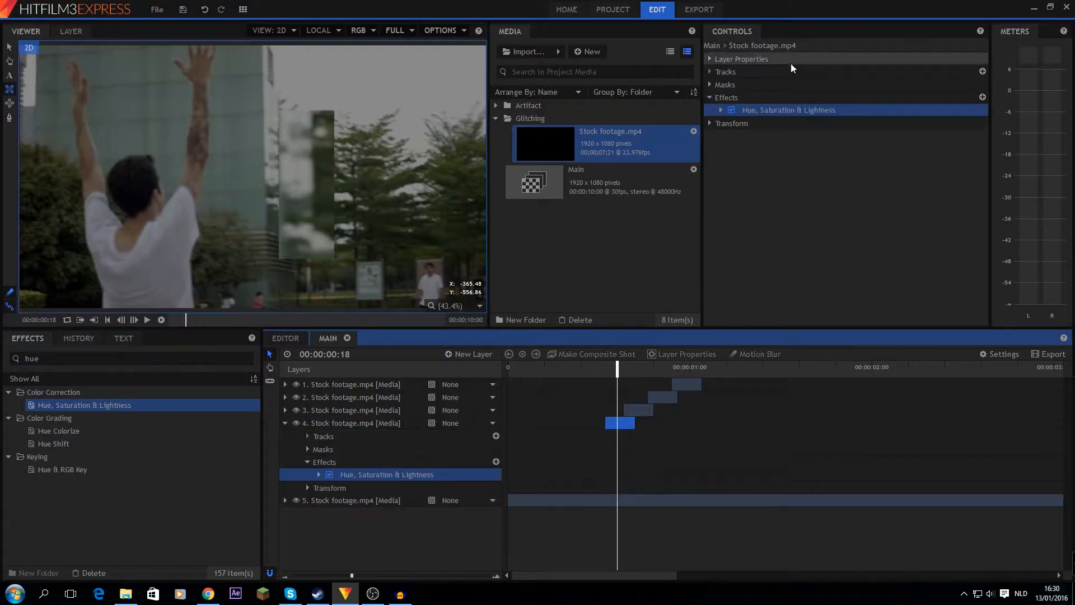
# - Set the master Saturation of the layer 4 clip's Hue, Saturation & Lightness effect to -78
pyautogui.click(721, 109)
pyautogui.moveTo(872, 153); pyautogui.dragTo(830, 154)
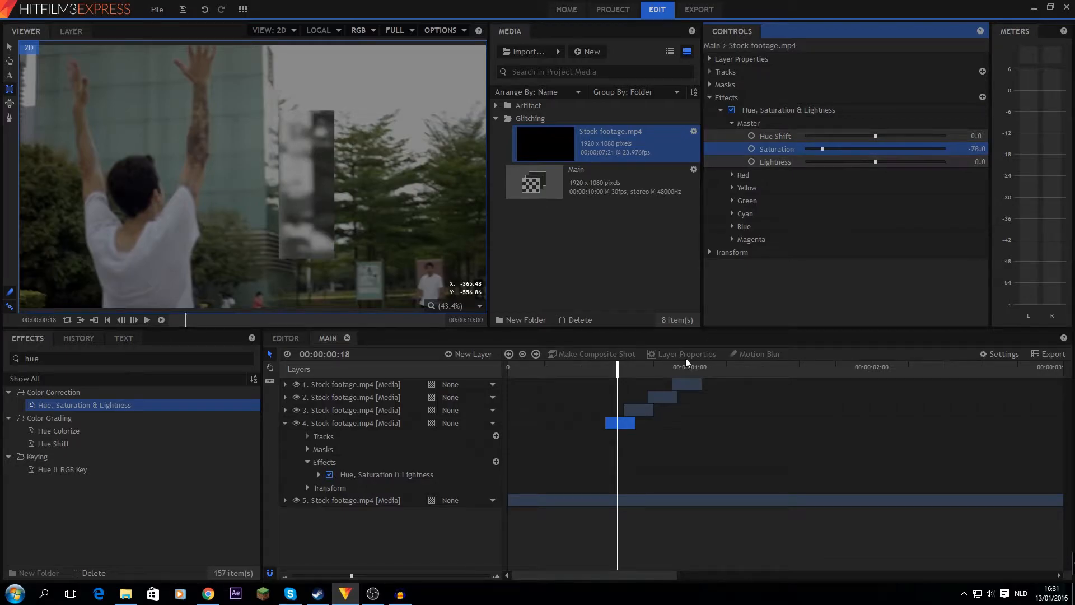
pyautogui.click(764, 117)
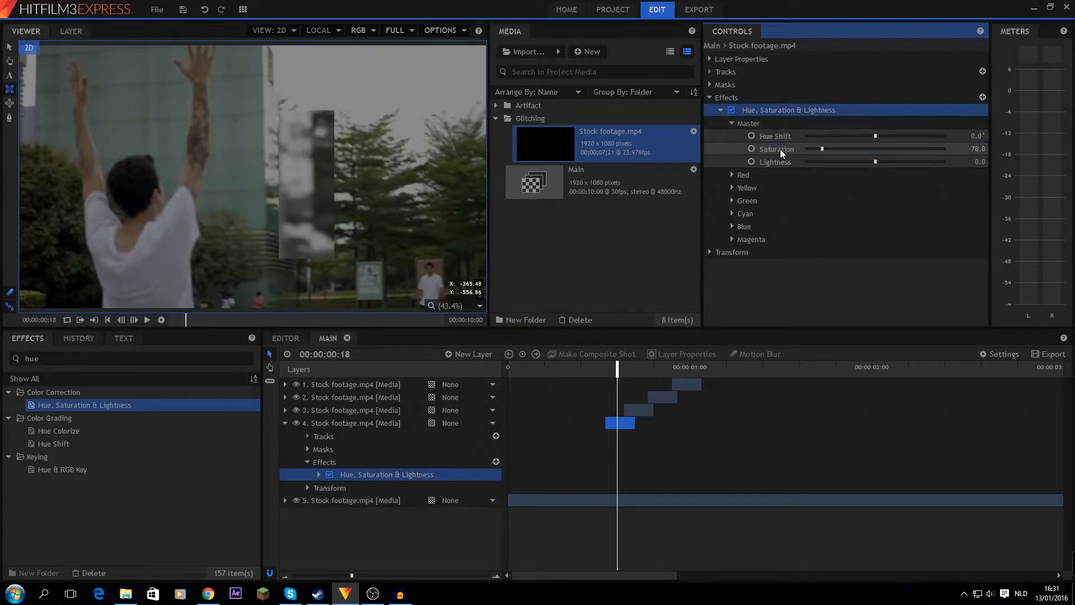
pyautogui.click(644, 412)
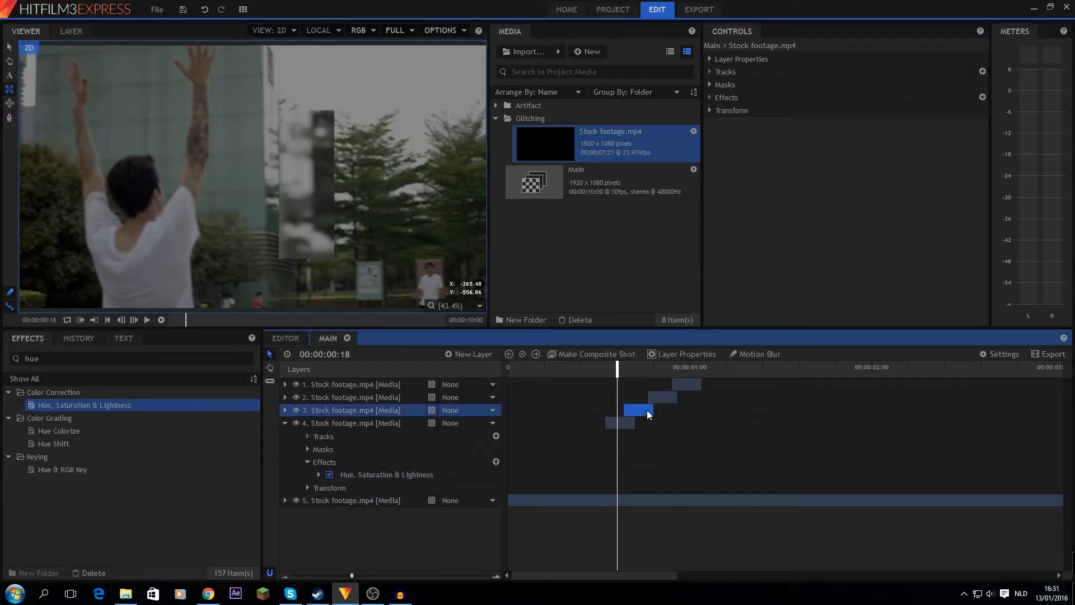
pyautogui.click(657, 399)
pyautogui.click(672, 385)
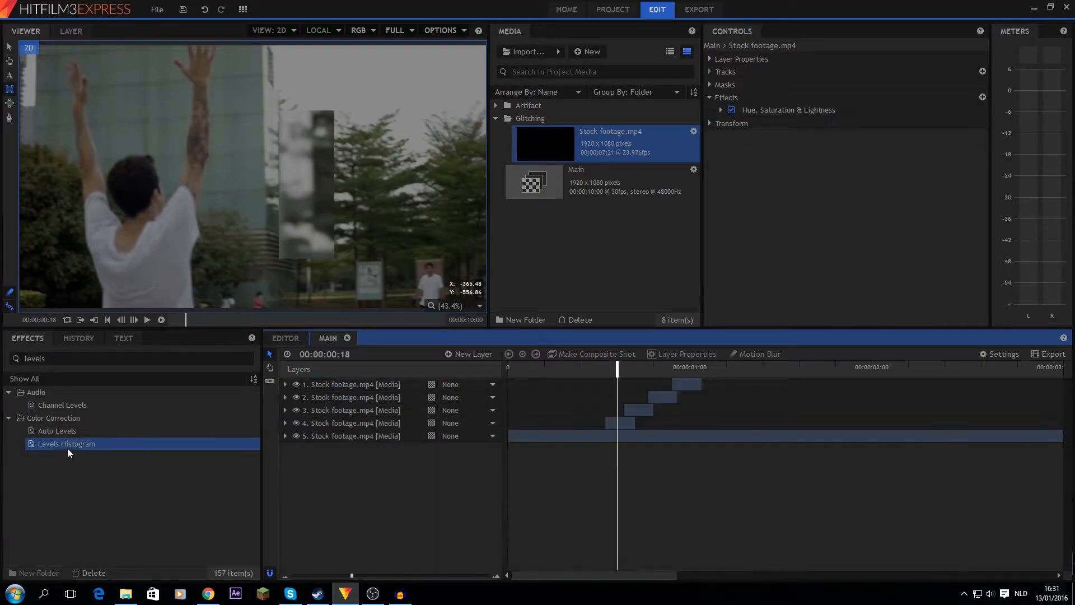
# - Add Levels Histogram to the layer 4 clip and set Input Black to 0.27 and Output Black to 0.05
pyautogui.moveTo(66, 445); pyautogui.dragTo(620, 423)
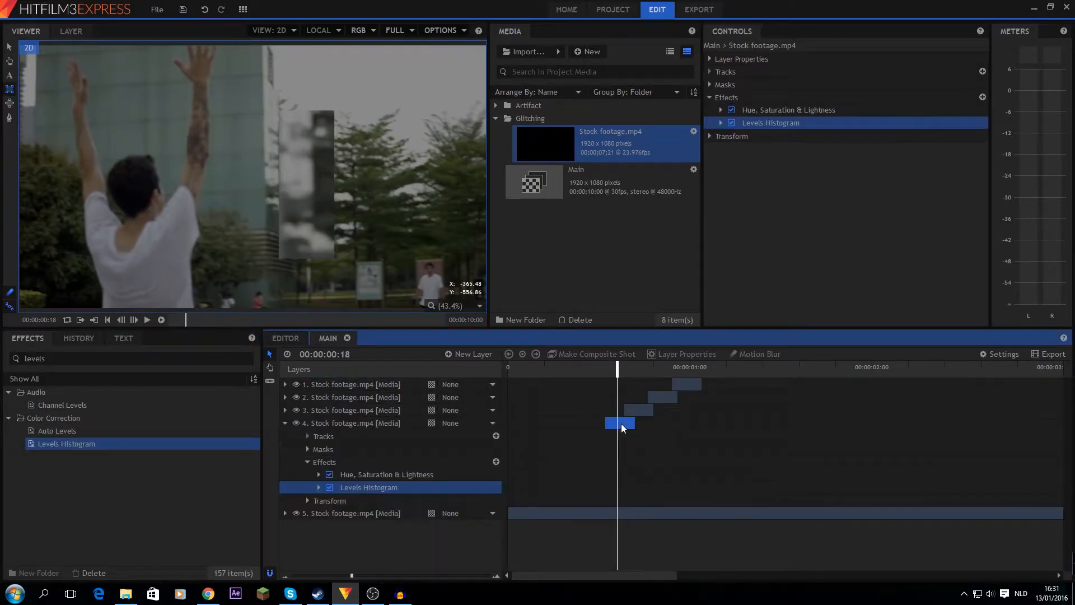
pyautogui.click(731, 127)
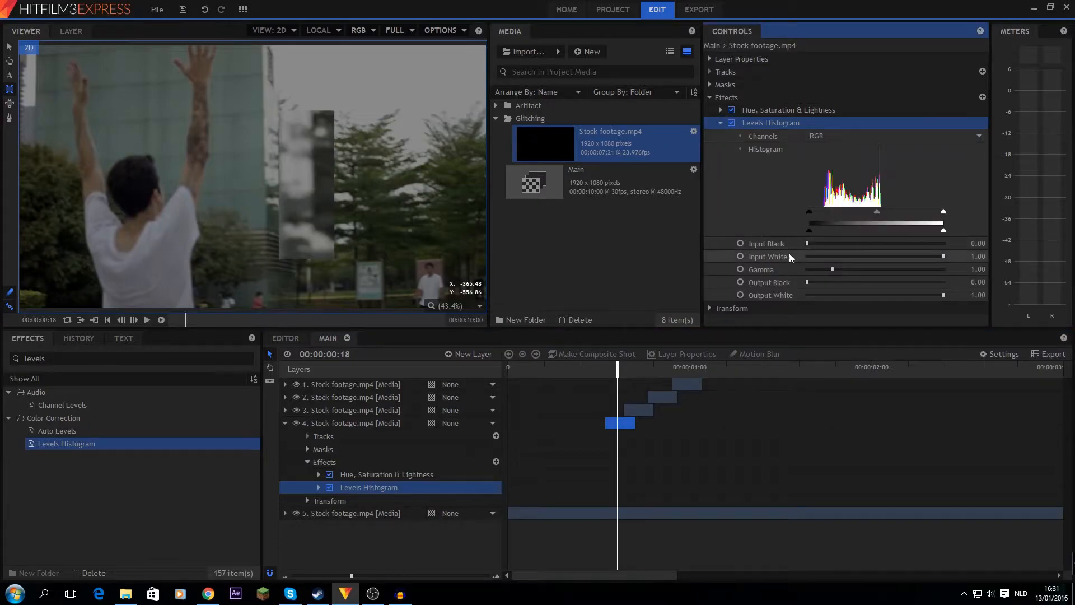
pyautogui.moveTo(807, 245); pyautogui.dragTo(843, 236)
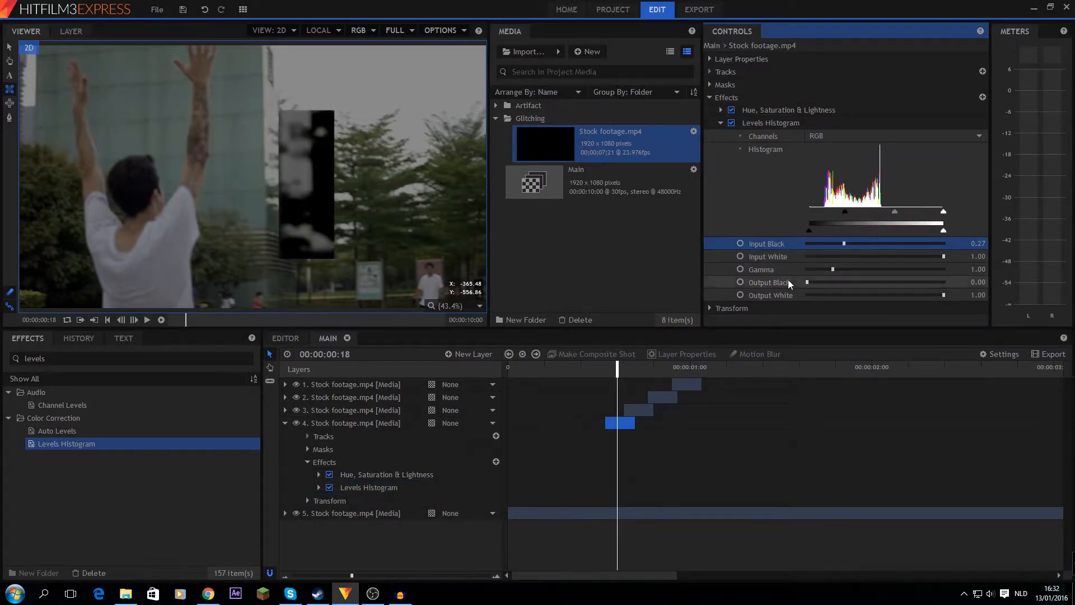
pyautogui.moveTo(815, 283)
pyautogui.mouseDown()
pyautogui.moveTo(834, 284)
pyautogui.moveTo(804, 295)
pyautogui.mouseUp()
# - At 00:00:00:23, add Levels Histogram to the layer 3 glitch clip and raise its Output Black
pyautogui.moveTo(625, 368); pyautogui.dragTo(648, 367)
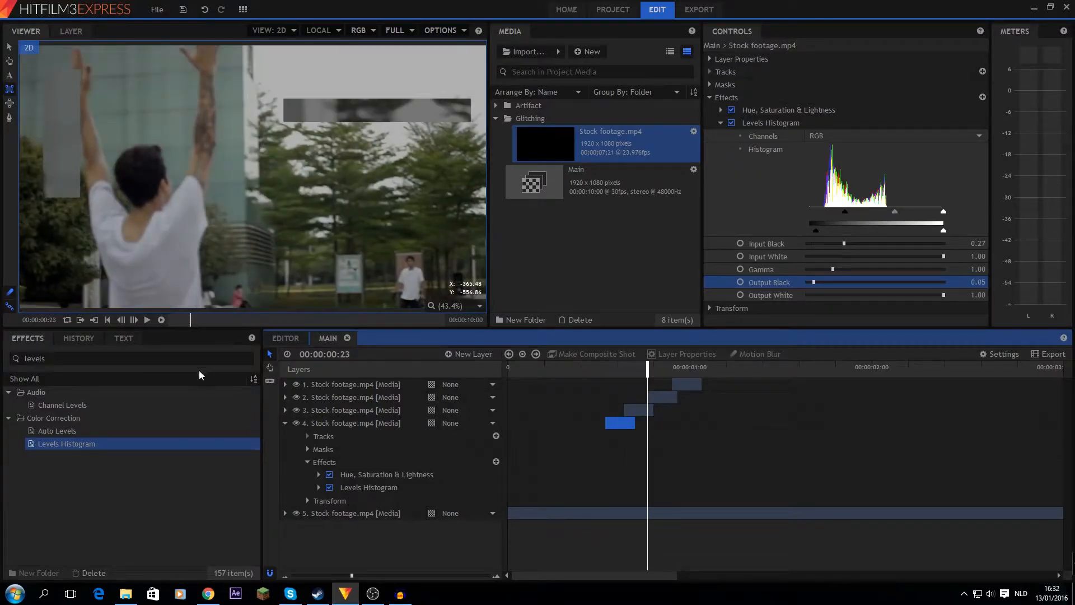
pyautogui.moveTo(75, 440); pyautogui.dragTo(693, 406)
pyautogui.moveTo(205, 445); pyautogui.dragTo(135, 442)
pyautogui.click(359, 411)
pyautogui.click(65, 443)
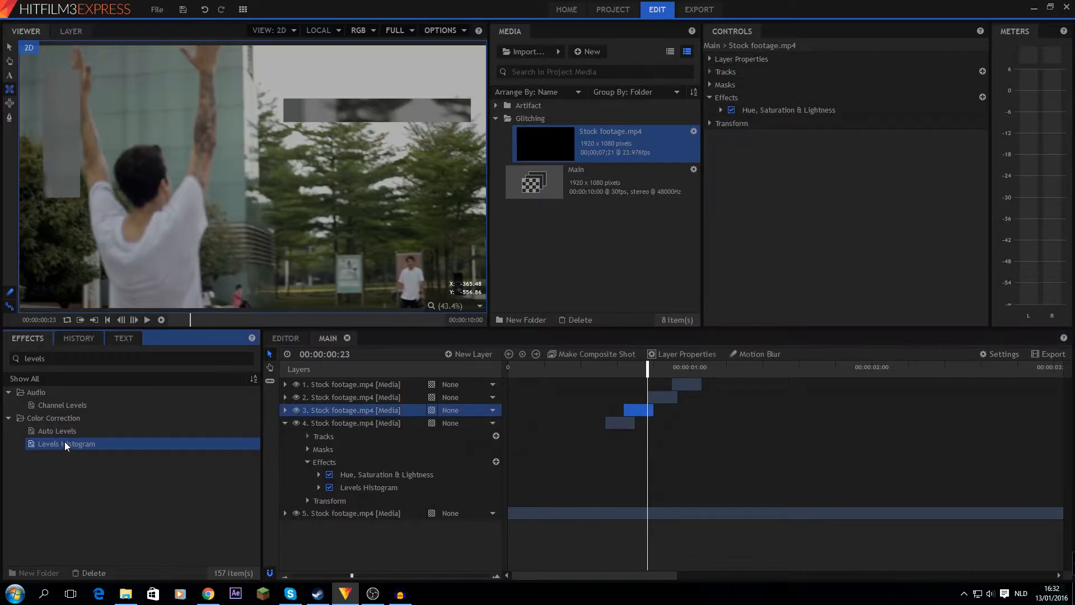
pyautogui.moveTo(101, 443); pyautogui.dragTo(753, 118)
pyautogui.click(722, 123)
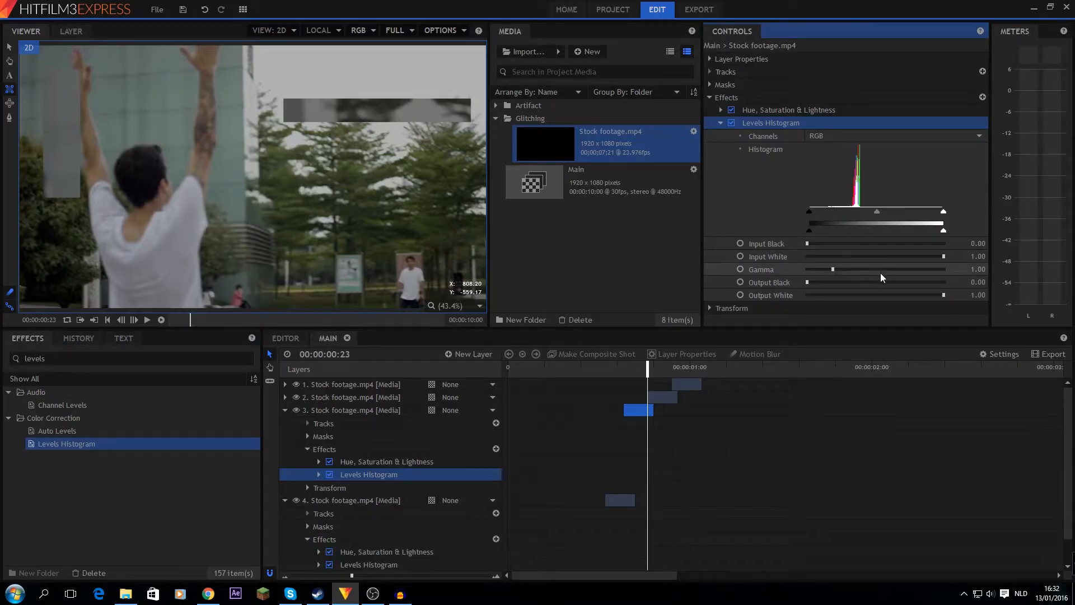
pyautogui.moveTo(807, 286); pyautogui.dragTo(855, 276)
# - At 00:00:00:26, set Red Output White to 0.54 in the layer 2 glitch clip's Levels Histogram
pyautogui.click(646, 366)
pyautogui.moveTo(647, 367)
pyautogui.mouseDown()
pyautogui.moveTo(628, 368)
pyautogui.moveTo(666, 368)
pyautogui.mouseUp()
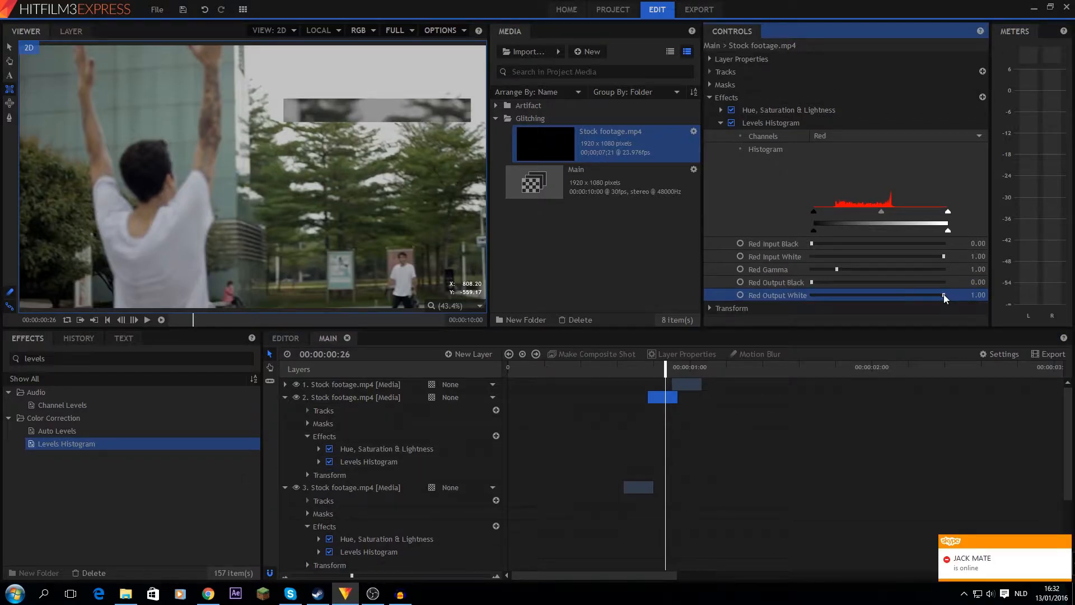
pyautogui.moveTo(944, 295); pyautogui.dragTo(883, 295)
# - Play back the colour-adjusted glitch sequence to review it, then stop playback
pyautogui.moveTo(671, 368); pyautogui.dragTo(630, 368)
pyautogui.click(147, 319)
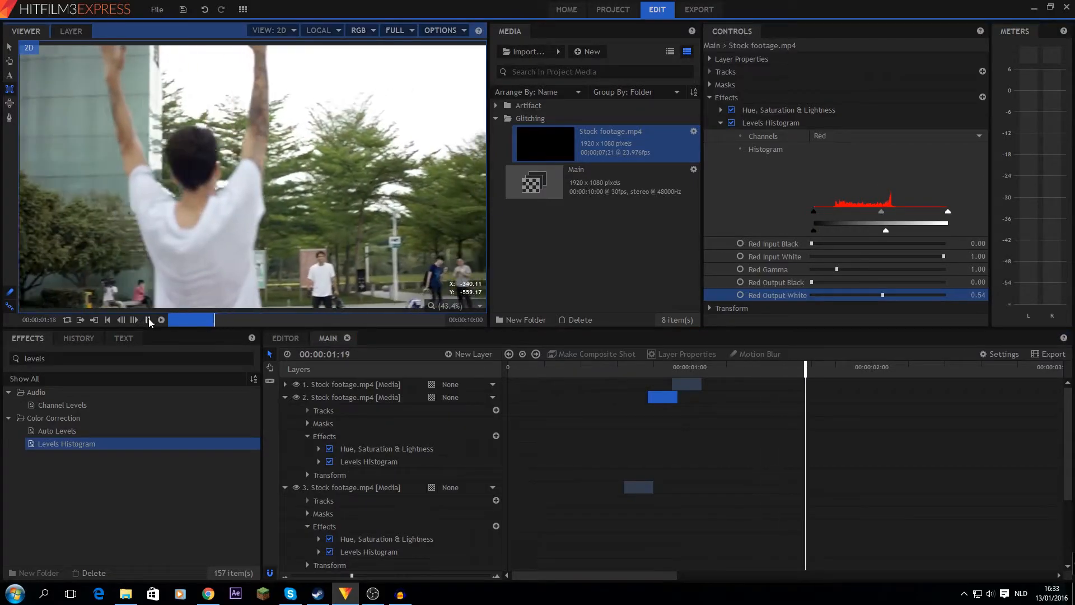
pyautogui.click(147, 319)
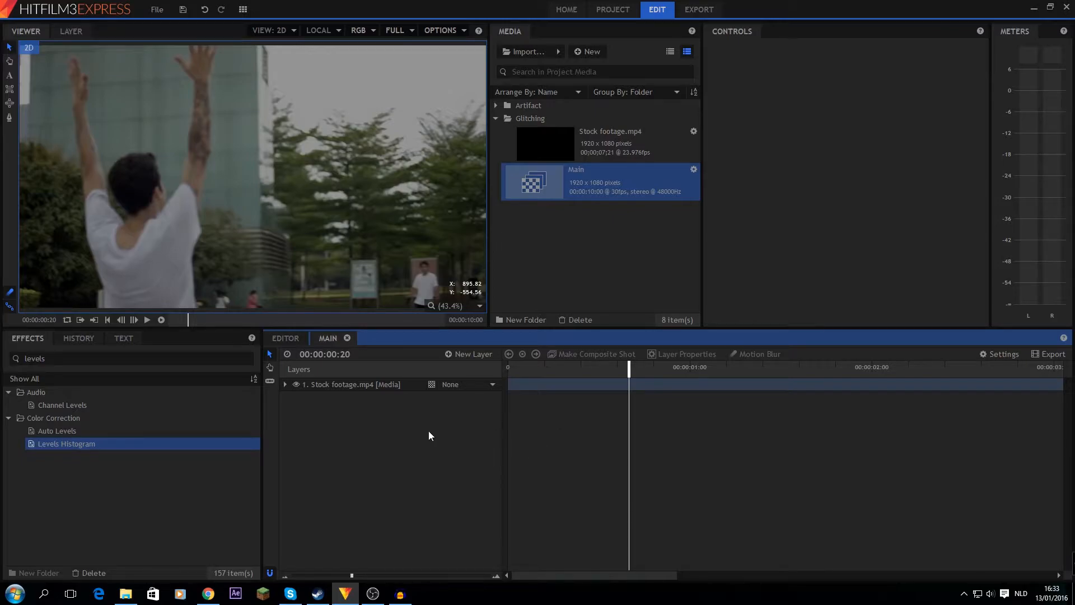
# - Create a white 1920 x 1080 plane layer above the stock footage and apply Fractal Noise to it
pyautogui.click(470, 358)
pyautogui.click(465, 369)
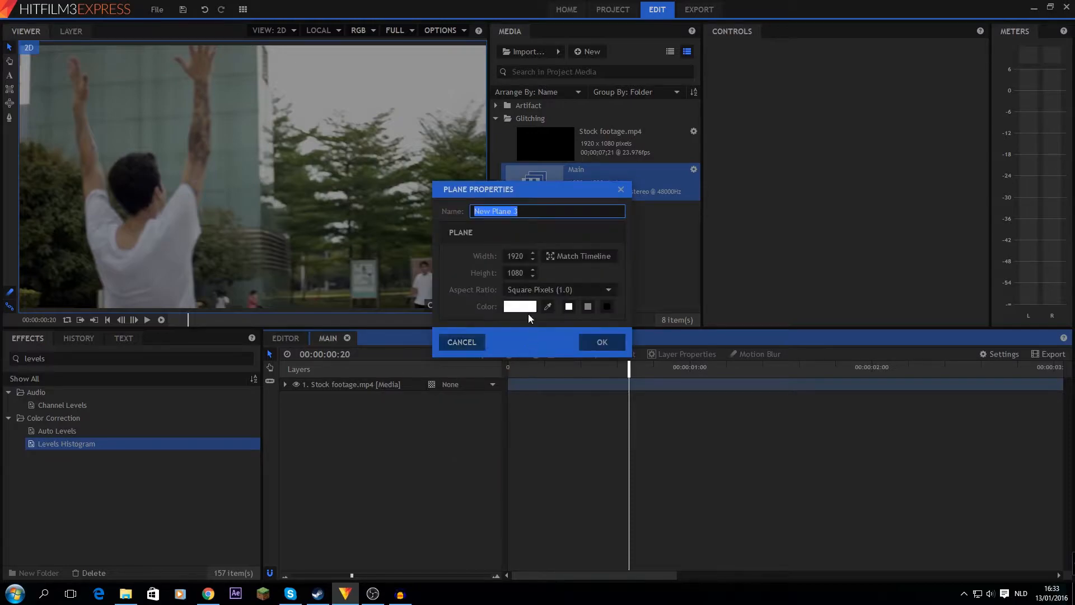
pyautogui.click(599, 348)
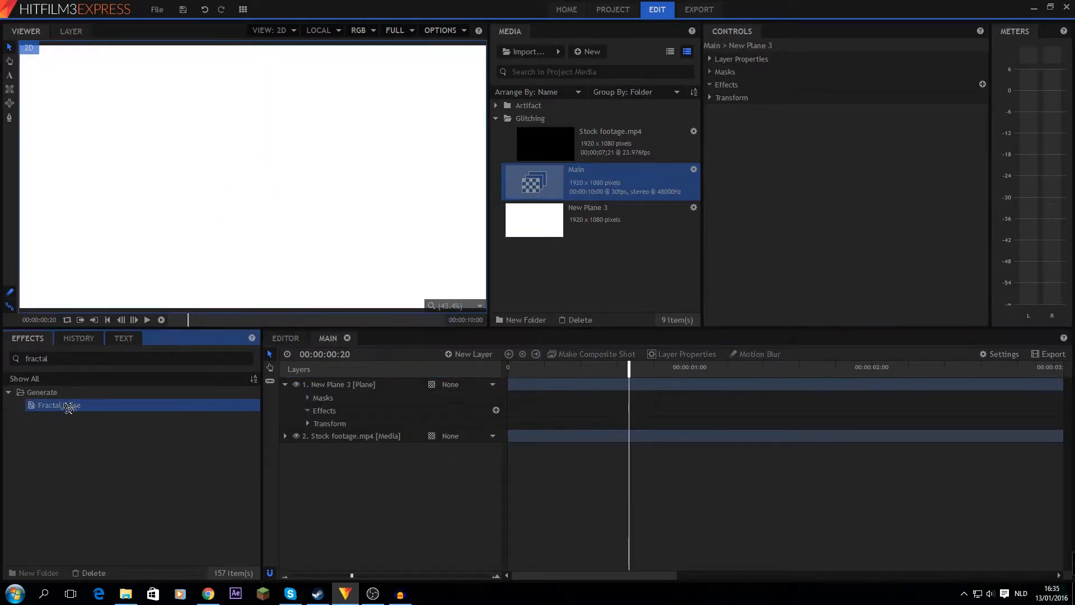
pyautogui.moveTo(68, 404); pyautogui.dragTo(482, 388)
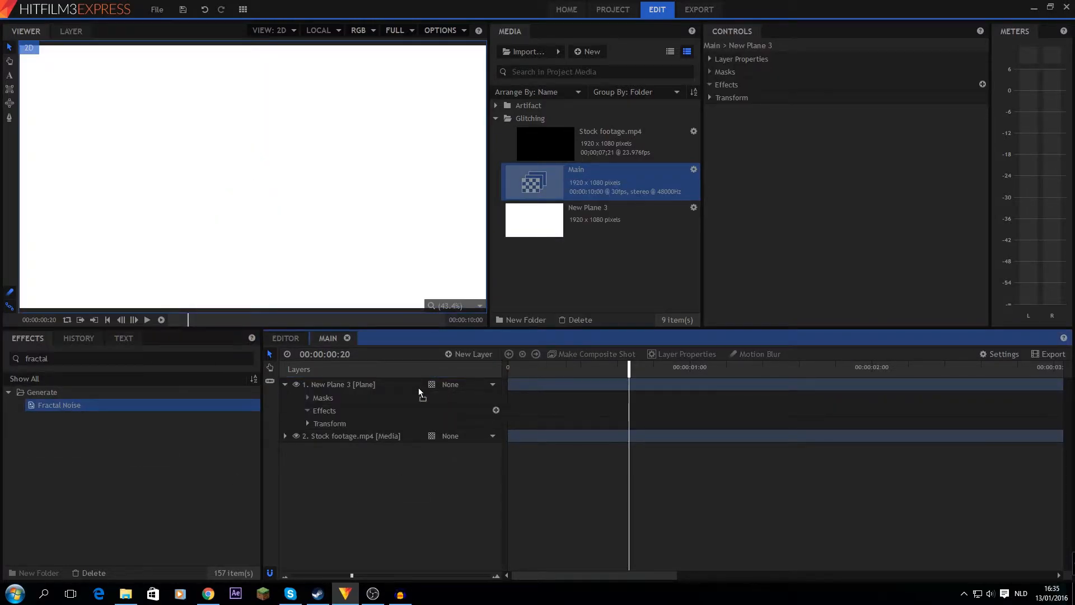
pyautogui.moveTo(348, 386); pyautogui.dragTo(352, 381)
# - Darken the plane's Fractal Noise by setting its Appearance Exposure to -5.2
pyautogui.click(720, 97)
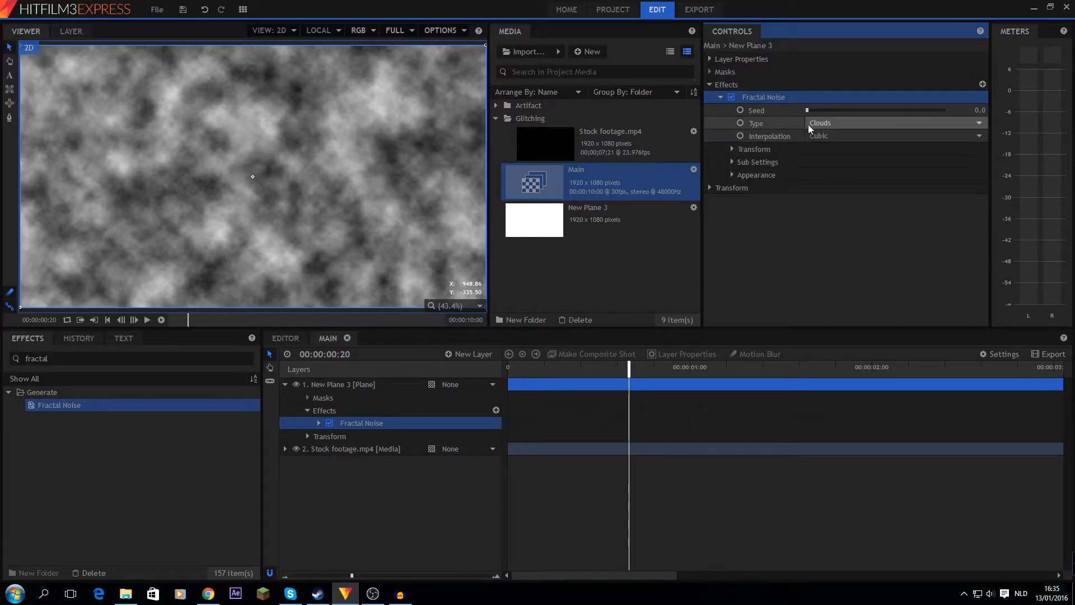
pyautogui.click(733, 174)
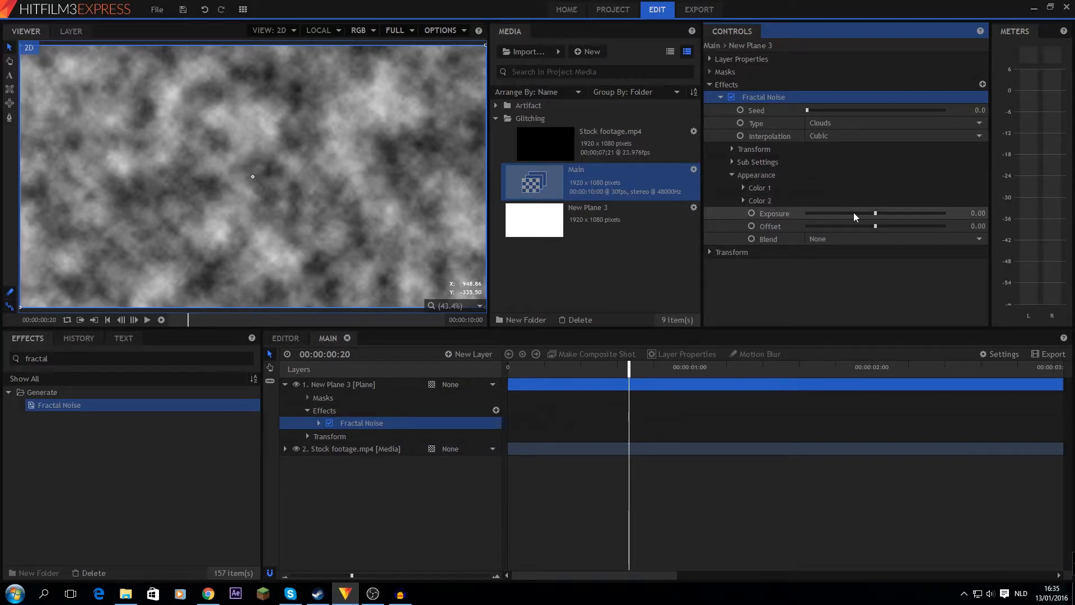
pyautogui.moveTo(854, 213)
pyautogui.mouseDown()
pyautogui.moveTo(795, 216)
pyautogui.moveTo(840, 217)
pyautogui.mouseUp()
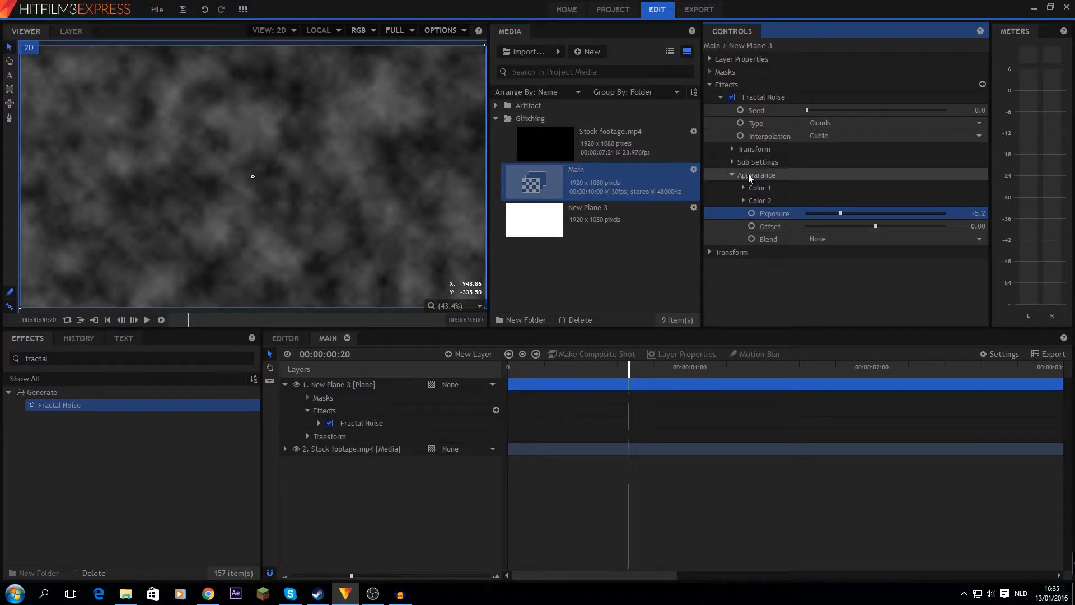
pyautogui.click(733, 175)
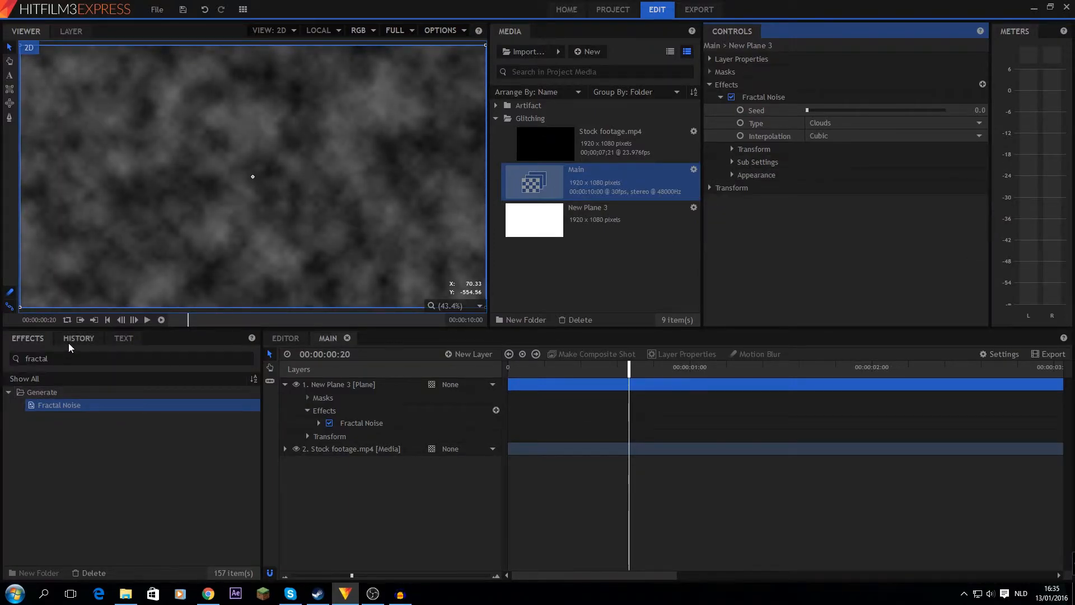
# - Apply Brightness & Contrast to the plane after Fractal Noise and set its Contrast to 100
pyautogui.doubleClick(78, 357)
pyautogui.write('contrast')
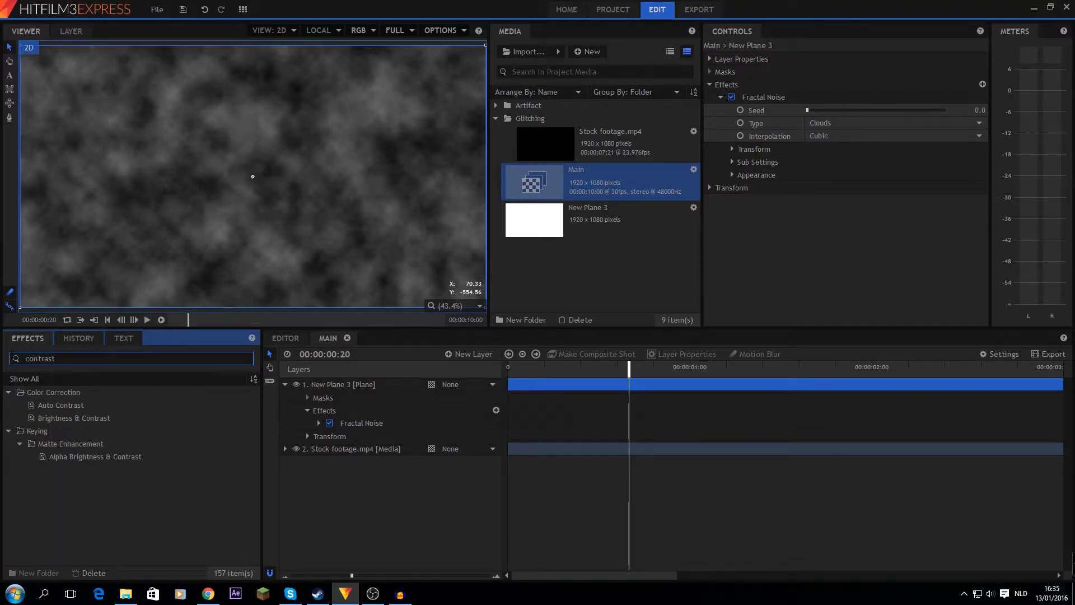
pyautogui.moveTo(62, 418); pyautogui.dragTo(745, 176)
pyautogui.click(721, 188)
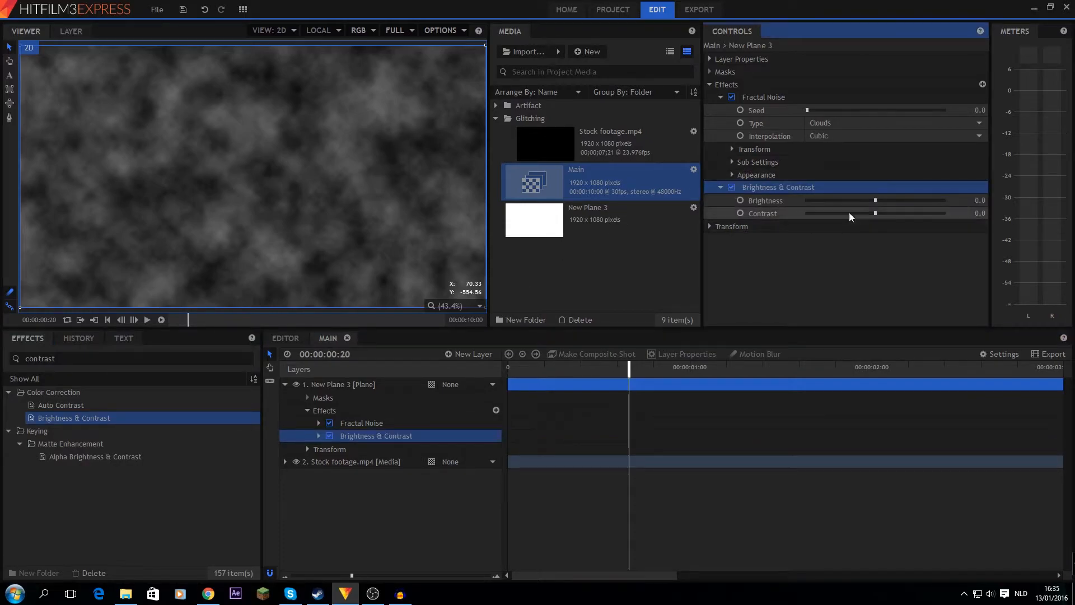
pyautogui.moveTo(874, 213); pyautogui.dragTo(1018, 214)
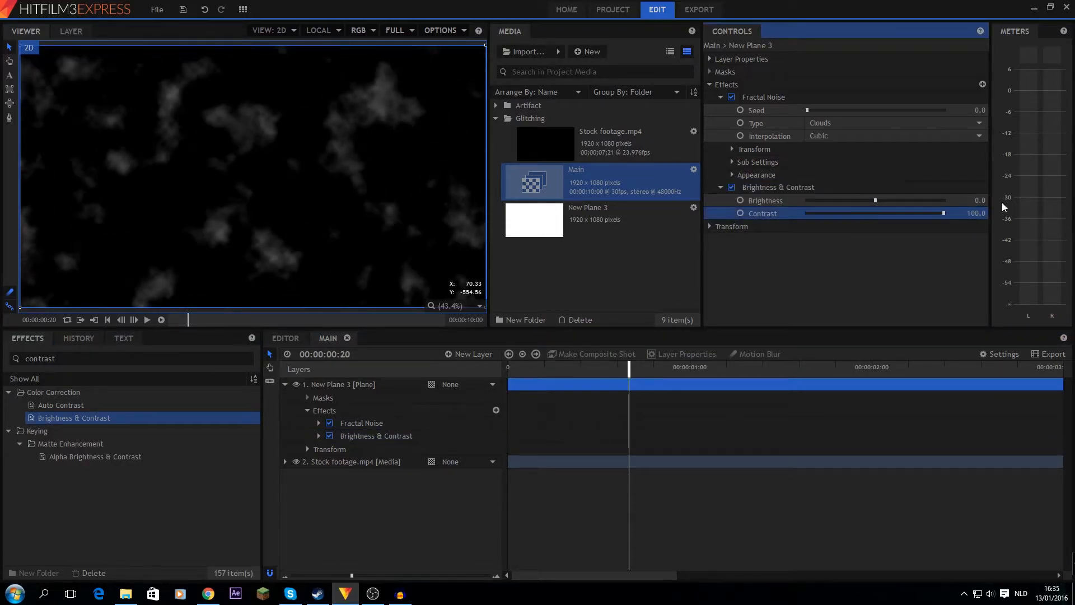
# - Brighten the plane's Fractal Noise by setting its Appearance Exposure to -2.2
pyautogui.click(732, 175)
pyautogui.moveTo(840, 213); pyautogui.dragTo(860, 214)
pyautogui.click(770, 252)
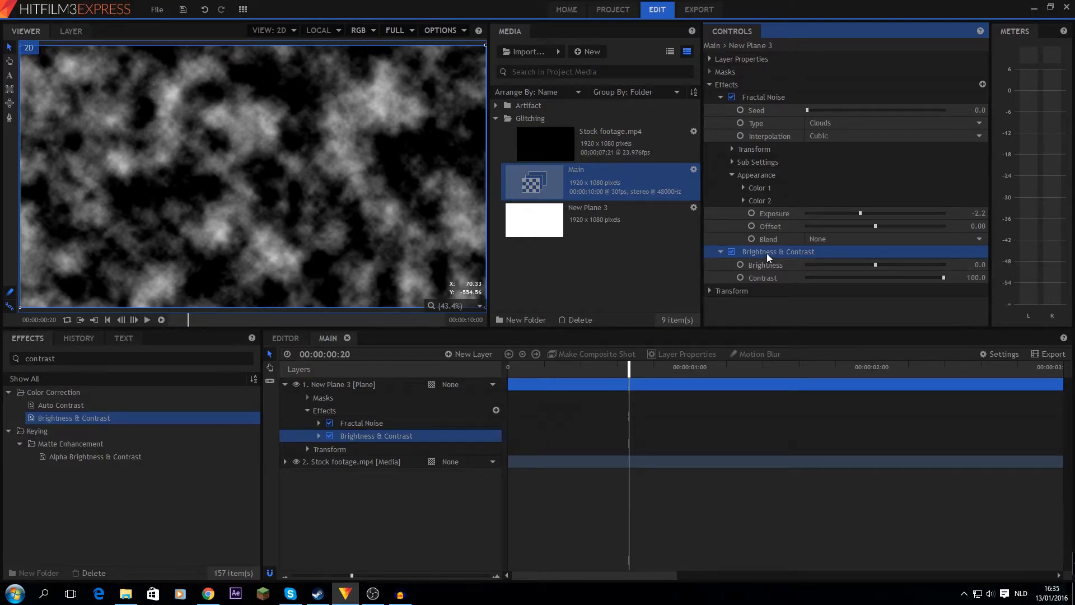
pyautogui.click(721, 252)
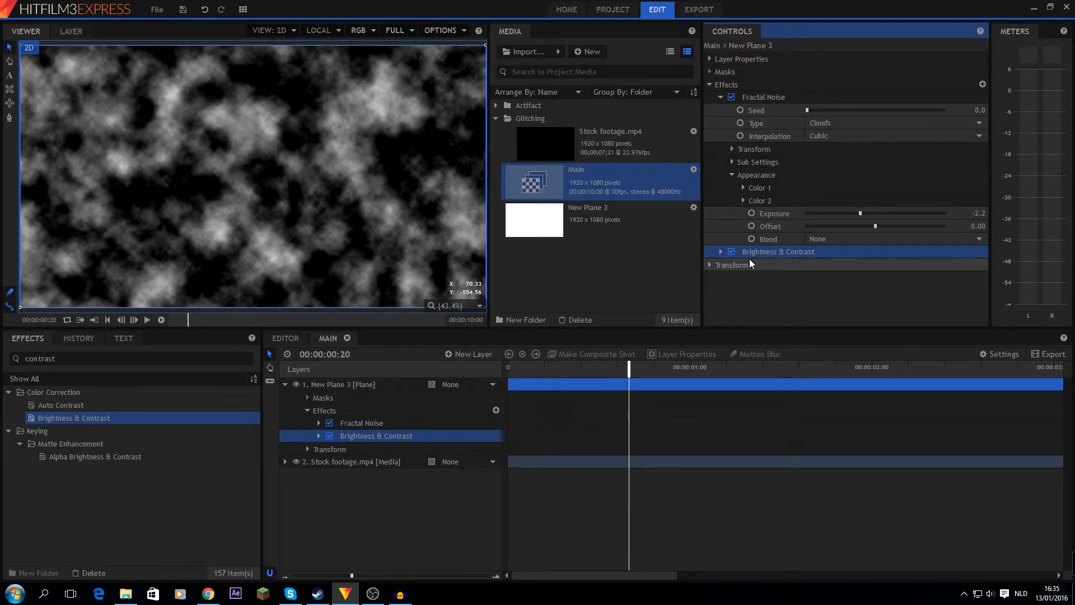
# - Duplicate the plane's Brightness & Contrast effect twice to strengthen the contrast, with Fractal Noise Exposure at -2.2
pyautogui.click(381, 436)
pyautogui.hotkey('ctrl', 'd')
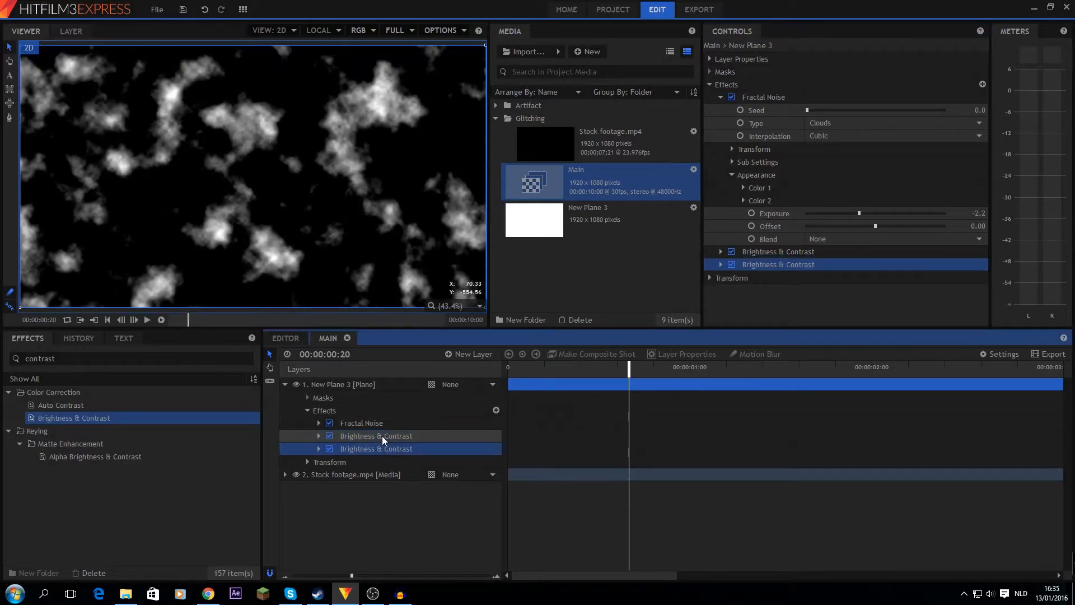
pyautogui.hotkey('ctrl', 'd')
pyautogui.moveTo(859, 214)
pyautogui.mouseDown()
pyautogui.moveTo(873, 214)
pyautogui.moveTo(860, 214)
pyautogui.mouseUp()
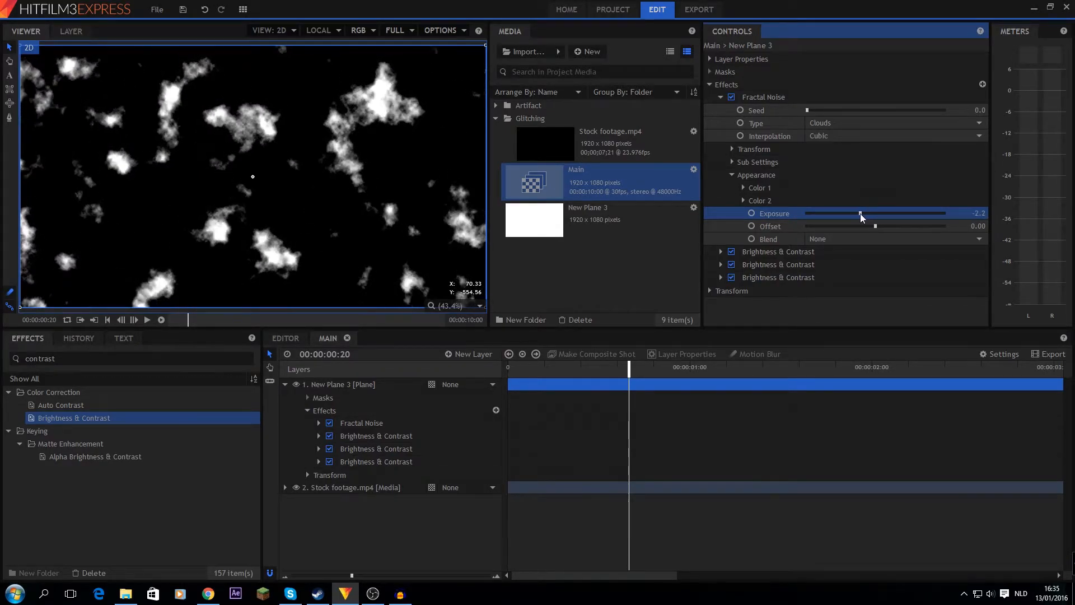
# - Find the Mosaic effect and apply it to the plane below the Brightness & Contrast effects
pyautogui.moveTo(62, 358); pyautogui.dragTo(21, 361)
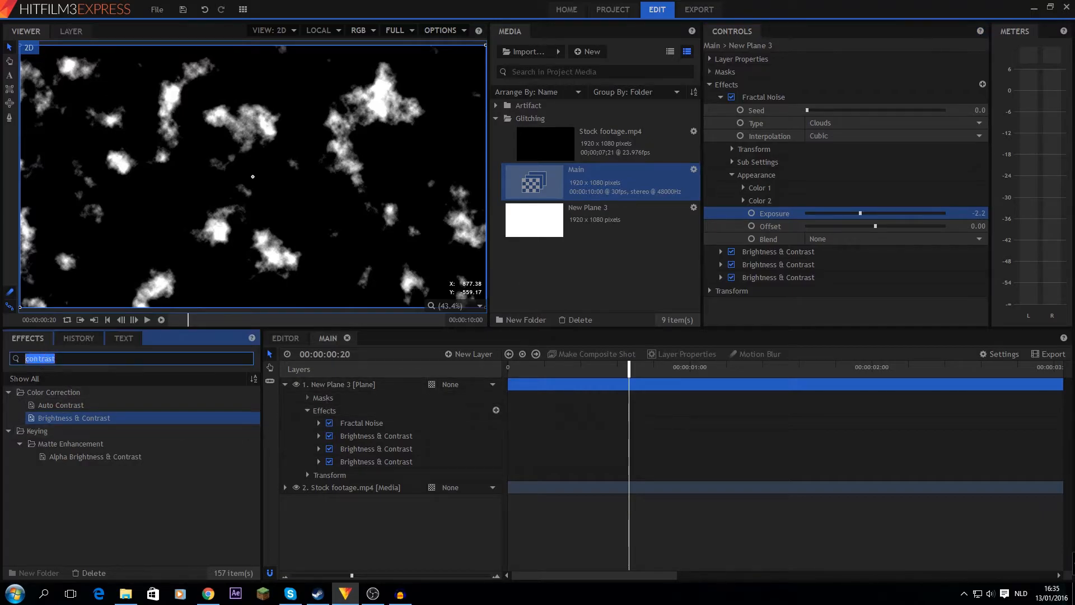
pyautogui.write('mosaic')
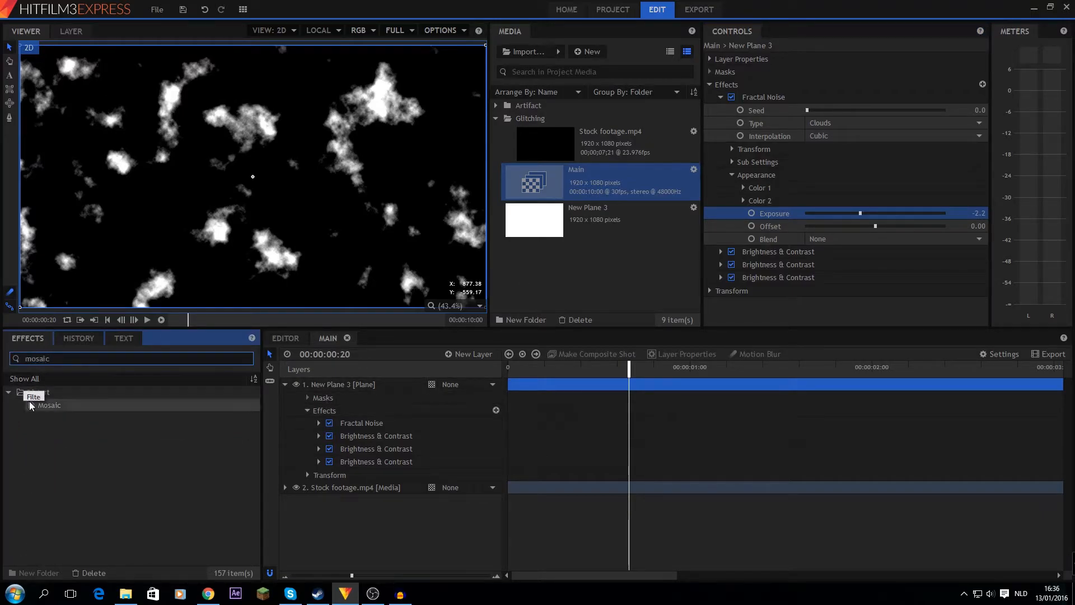
pyautogui.moveTo(45, 405); pyautogui.dragTo(748, 281)
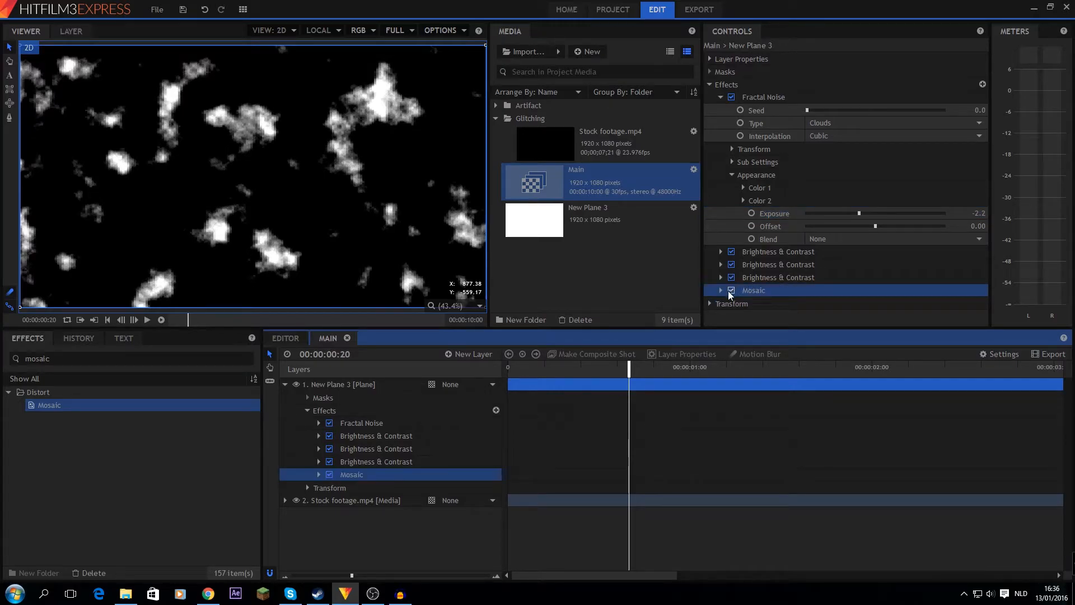
pyautogui.press('Delete')
# - Set Mosaic's Vertical Blocks to 20 and raise Horizontal Blocks somewhat higher so the blocks become narrower
pyautogui.click(721, 290)
pyautogui.click(958, 303)
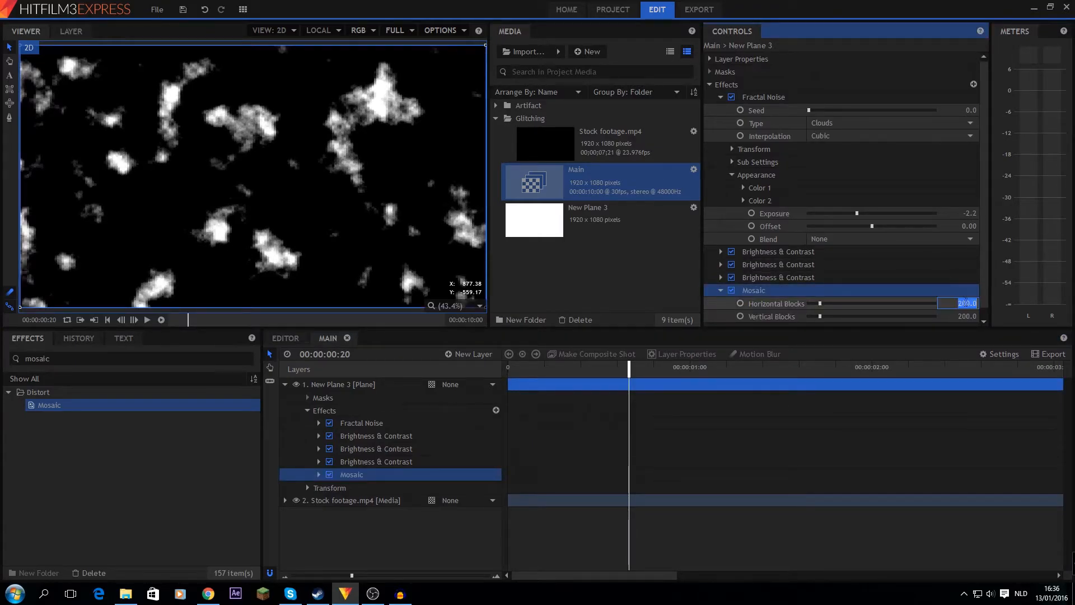
pyautogui.press('Return')
pyautogui.click(897, 409)
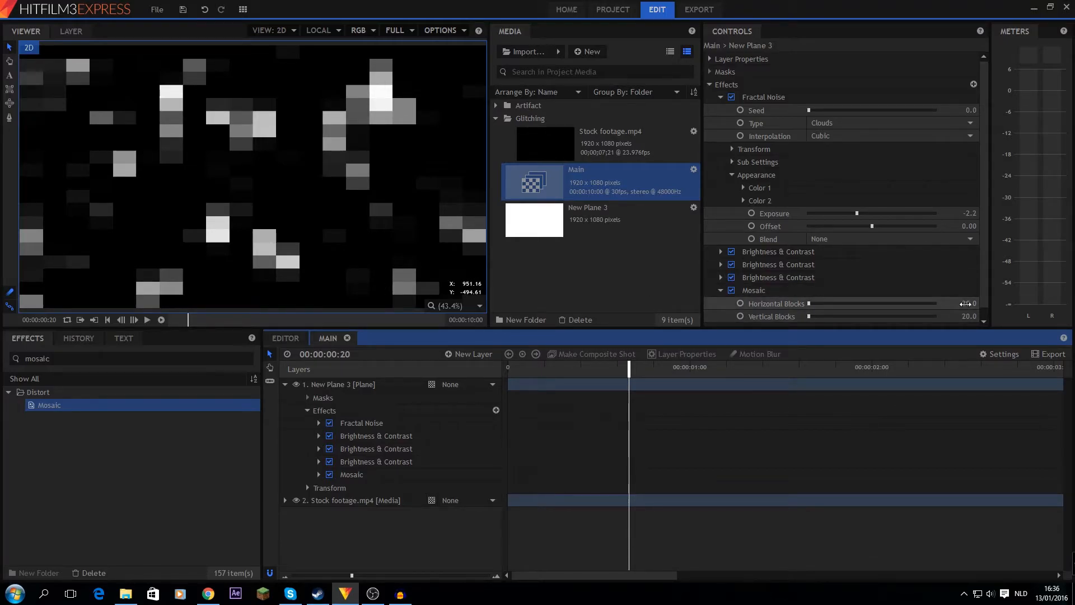
pyautogui.moveTo(967, 304); pyautogui.dragTo(974, 304)
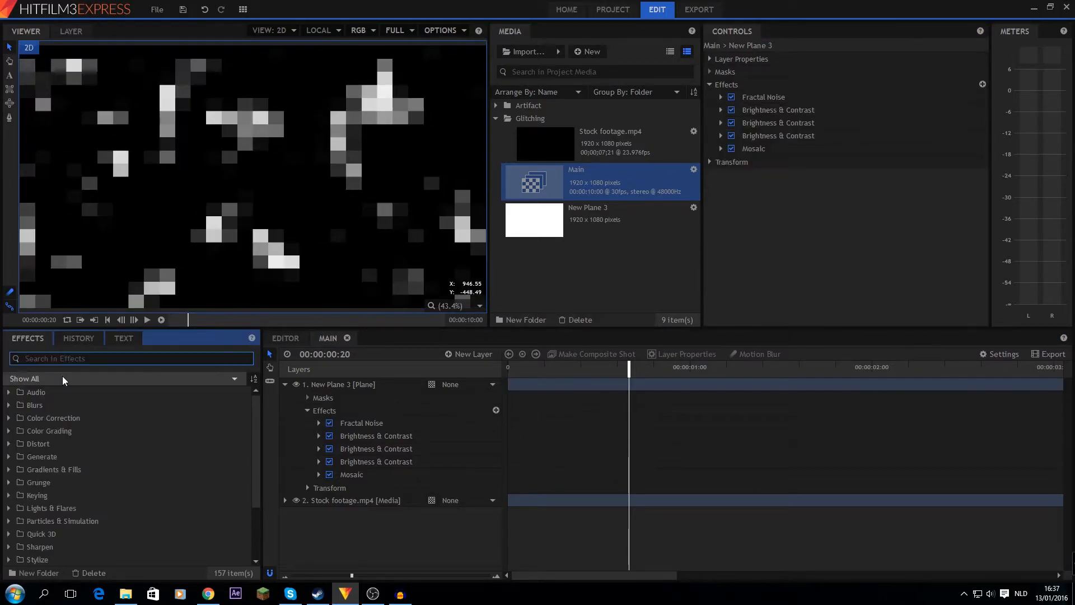
# - Apply Hue & RGB Key to the plane with black as the key colour and Match Colors By set to RGB
pyautogui.write('key')
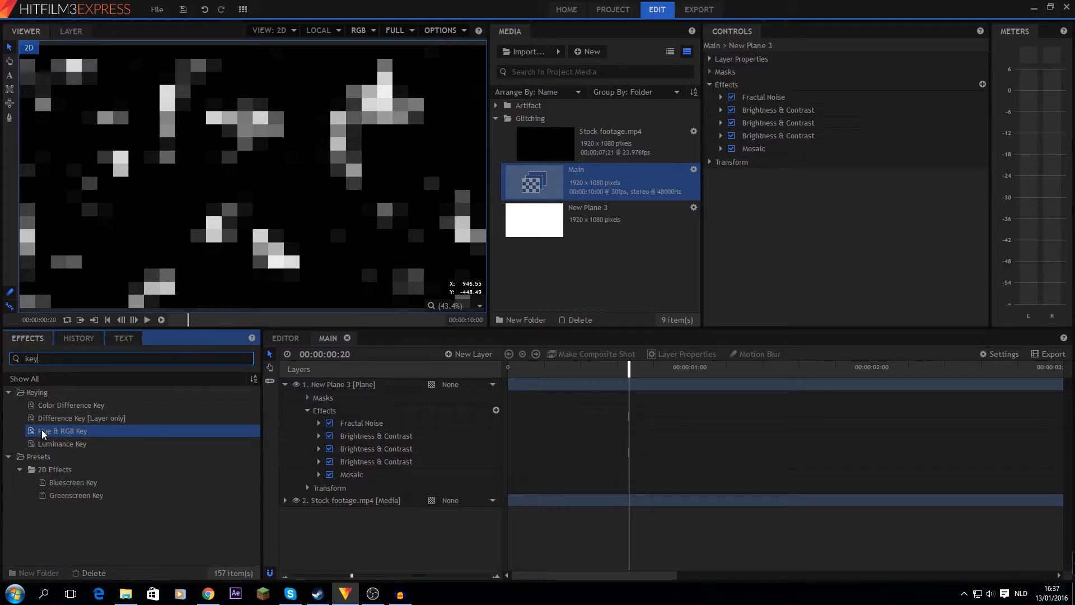
pyautogui.moveTo(43, 435); pyautogui.dragTo(727, 164)
pyautogui.click(721, 162)
pyautogui.click(983, 175)
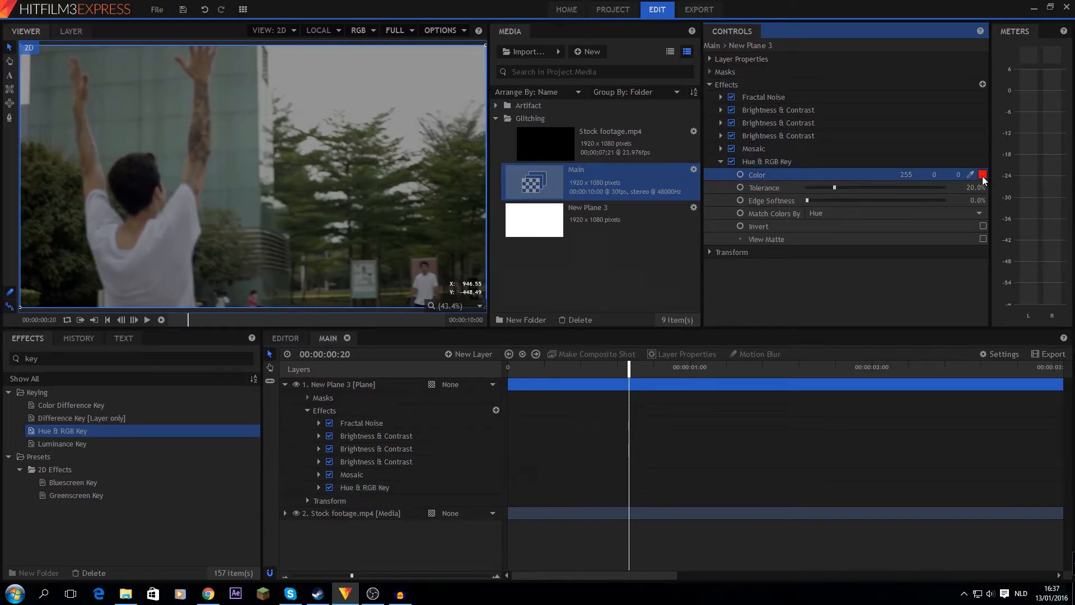
pyautogui.click(610, 390)
pyautogui.click(845, 213)
pyautogui.click(843, 221)
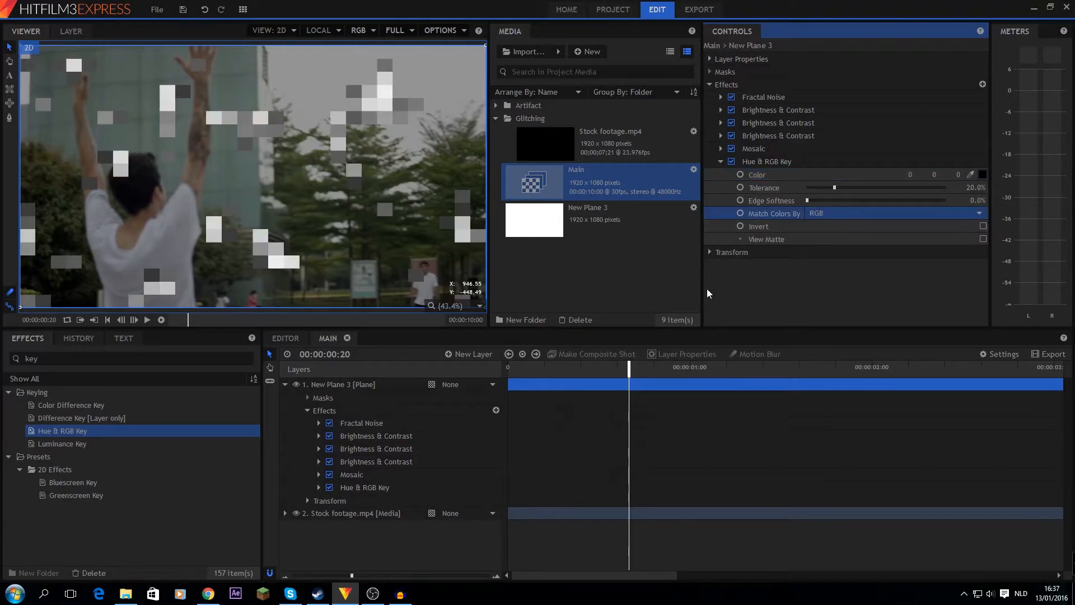
# - Turn on keyframing for the plane's Fractal Noise Seed at 00:00:00:00 with a value of 0
pyautogui.moveTo(629, 373); pyautogui.dragTo(493, 392)
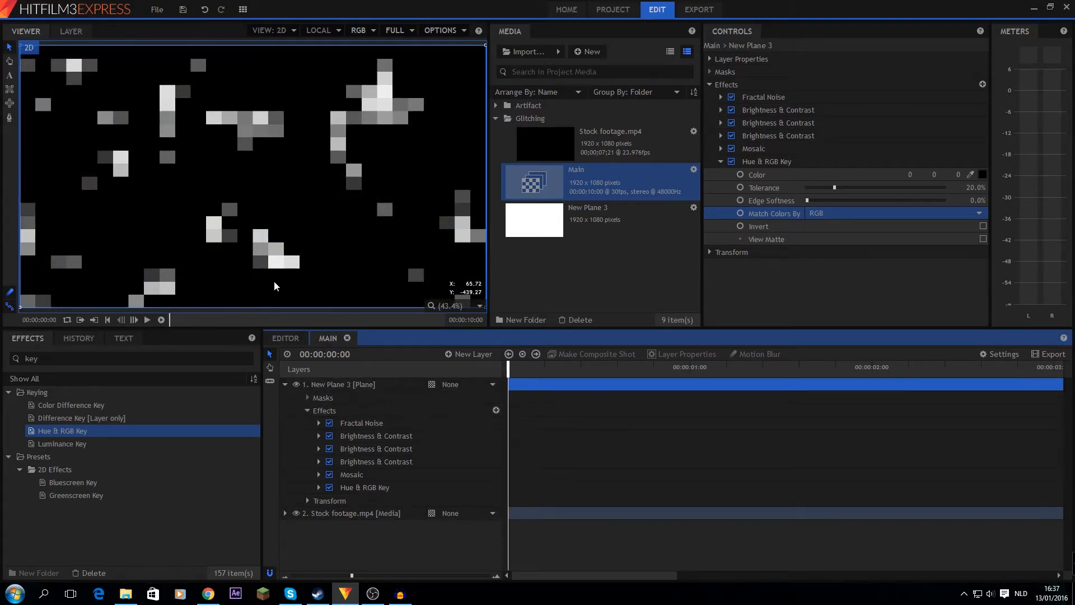
pyautogui.click(721, 161)
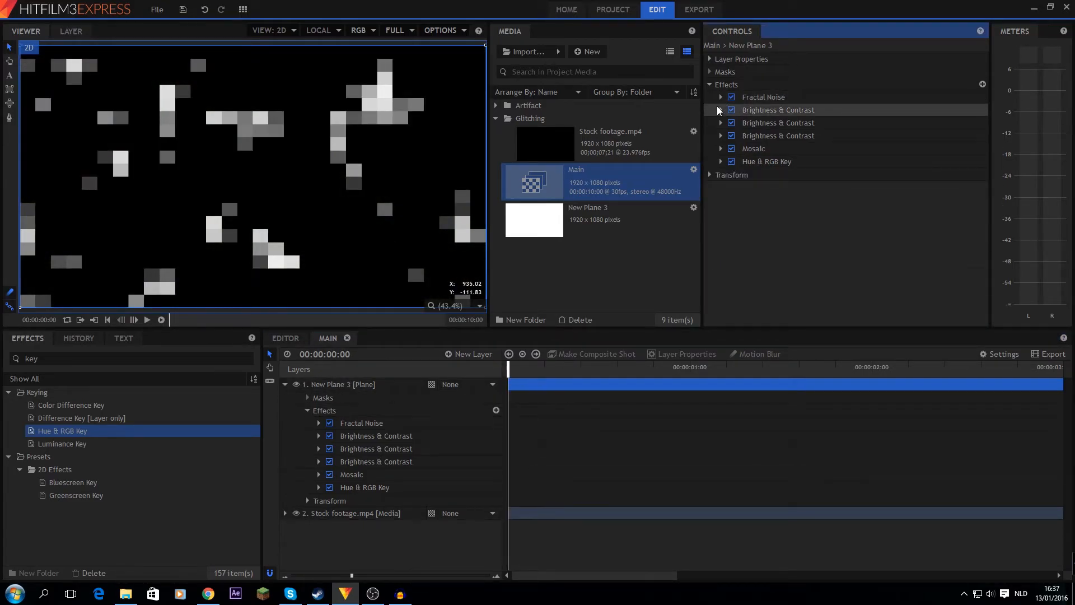
pyautogui.click(721, 98)
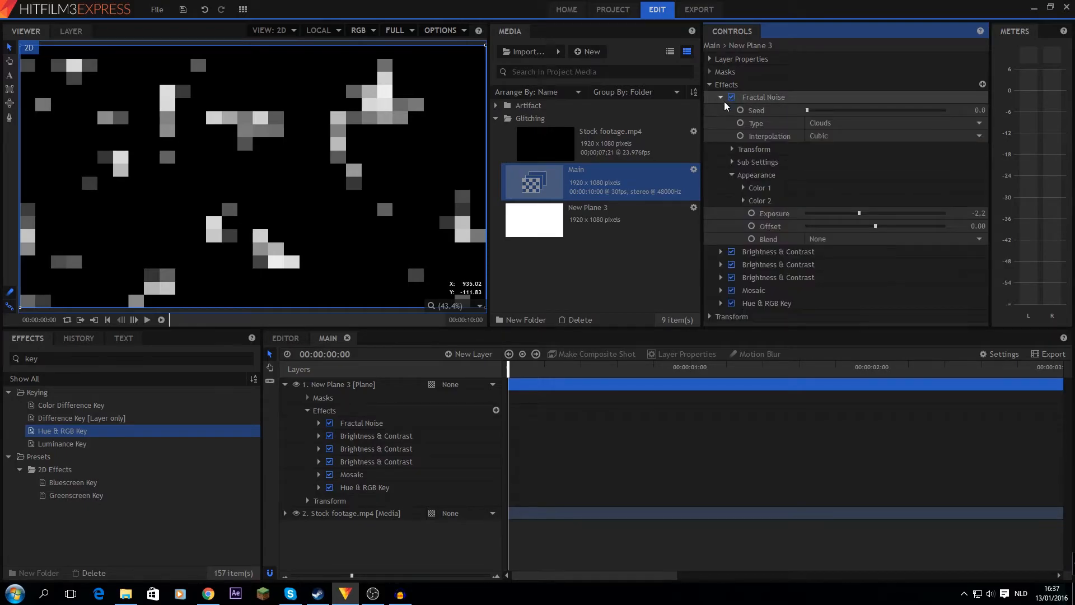
pyautogui.click(577, 361)
pyautogui.press('space')
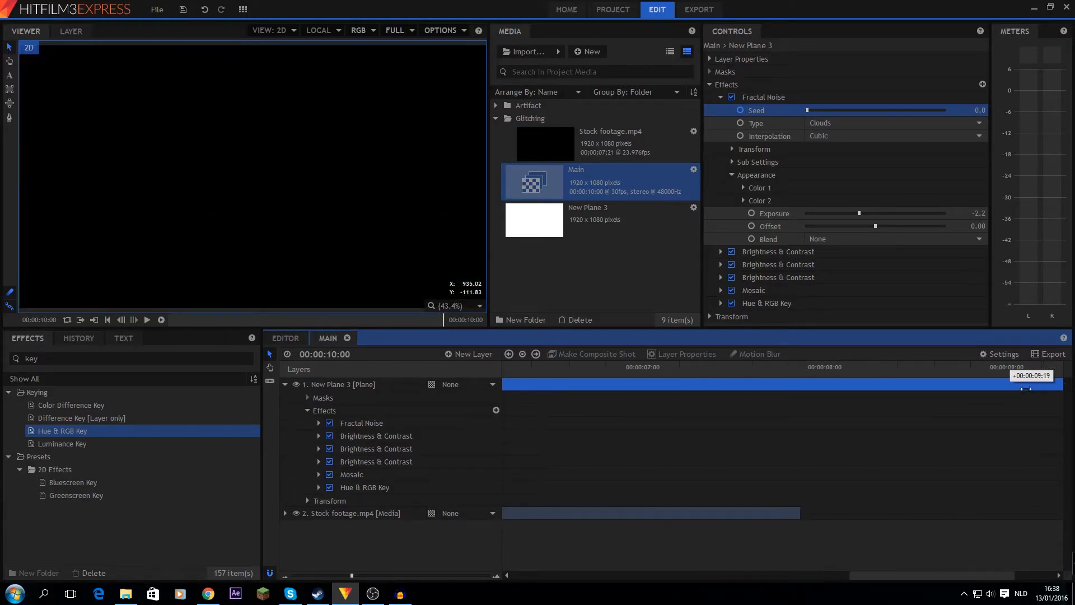
# - Keyframe the Fractal Noise Seed at 400 at 00:00:07:24 and scrub the timeline to check the animated blocks
pyautogui.click(801, 403)
pyautogui.moveTo(794, 404); pyautogui.dragTo(787, 404)
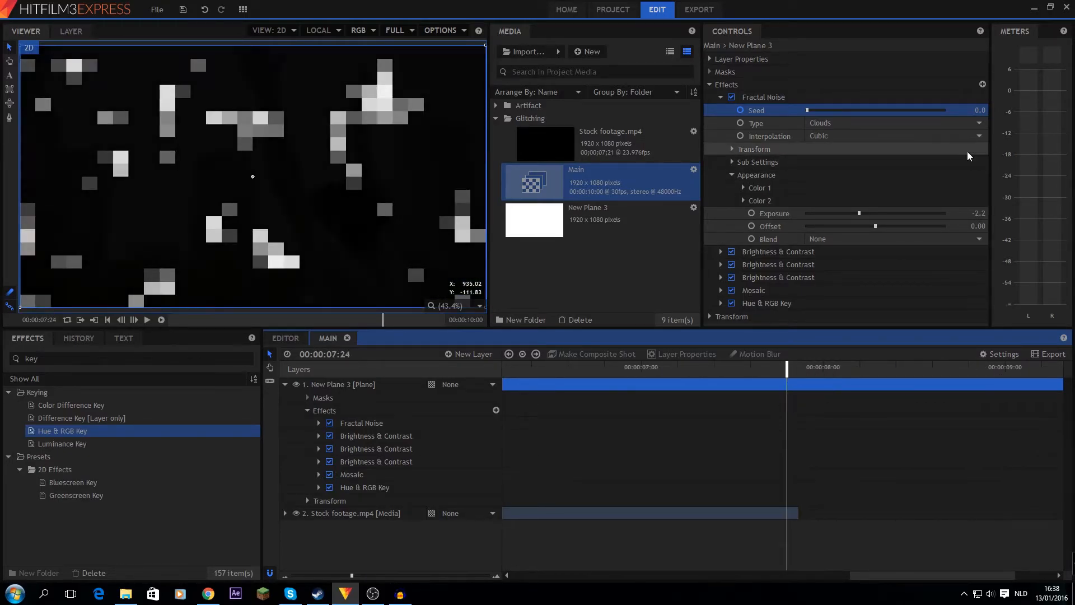
pyautogui.moveTo(808, 110); pyautogui.dragTo(812, 117)
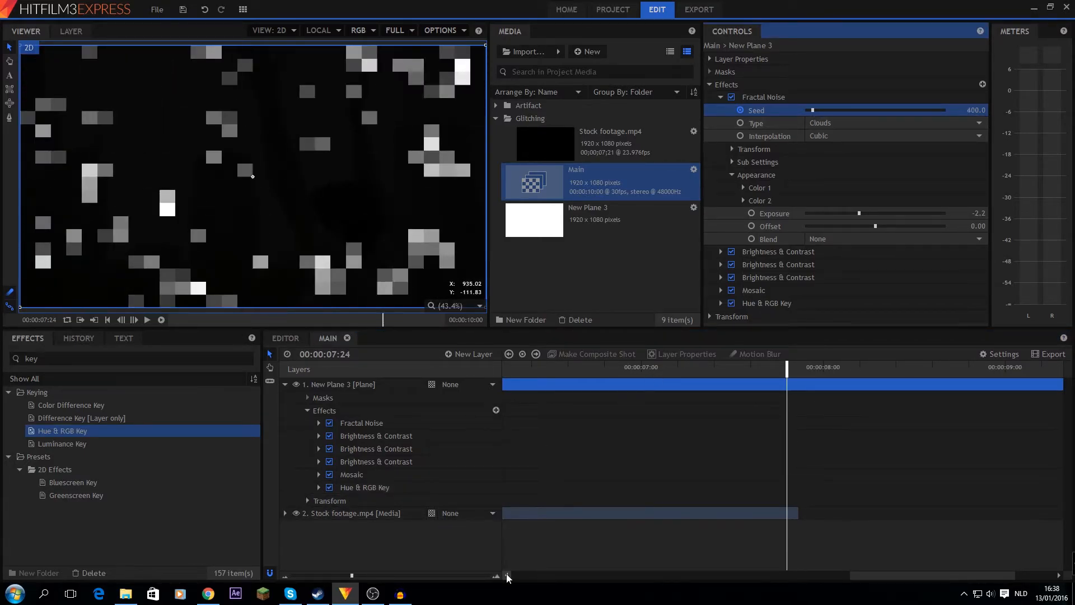
pyautogui.moveTo(505, 574); pyautogui.dragTo(505, 574)
pyautogui.moveTo(553, 371); pyautogui.dragTo(636, 383)
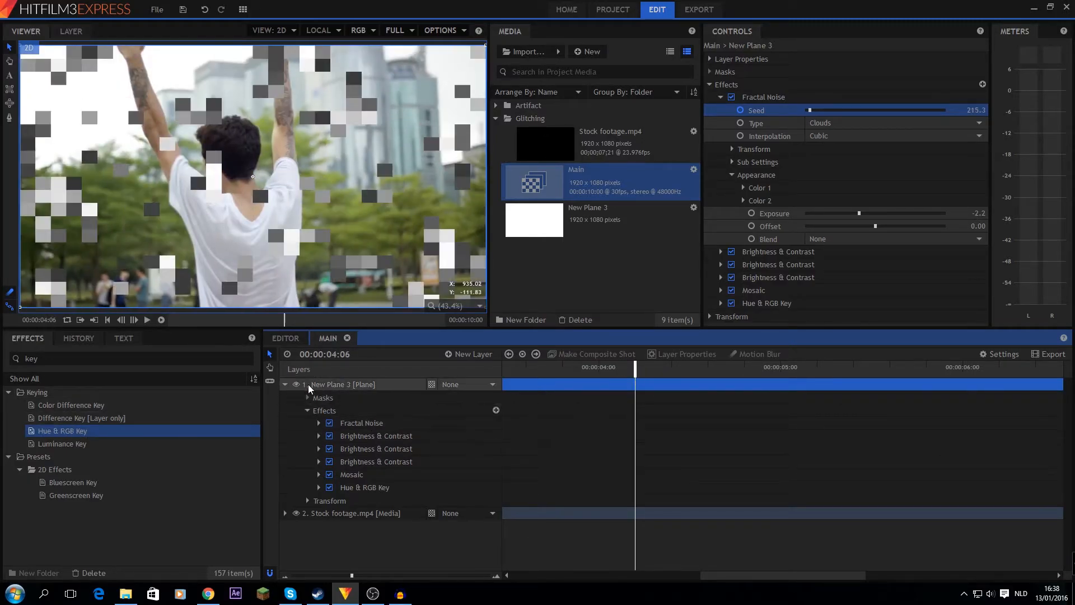
# - Make a composite shot from the plane layer, moving its masks, effects and transform properties with the layer
pyautogui.click(285, 385)
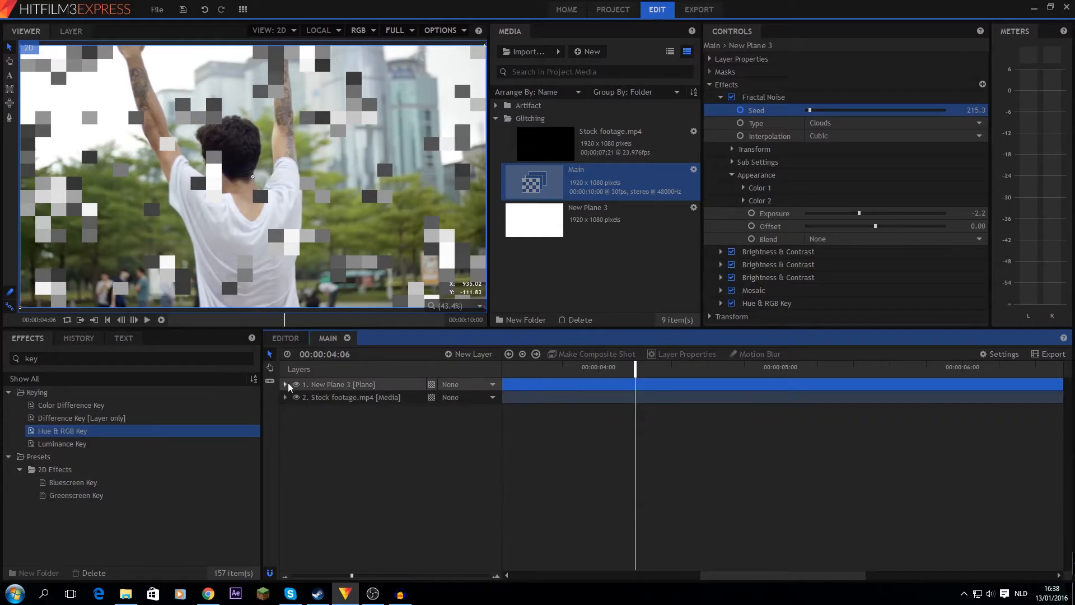
pyautogui.rightClick(326, 386)
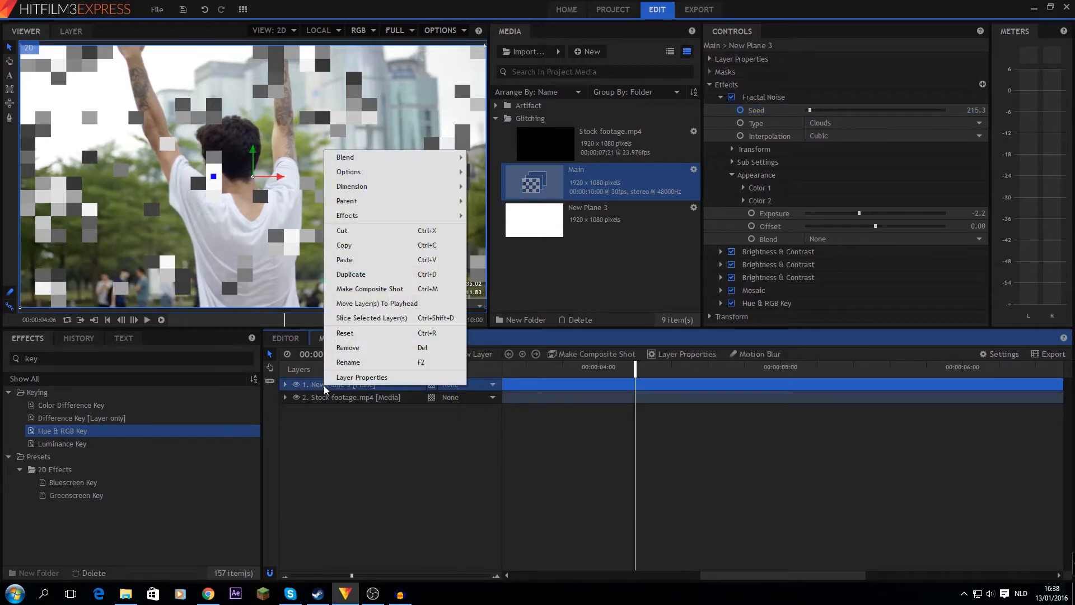
pyautogui.click(398, 288)
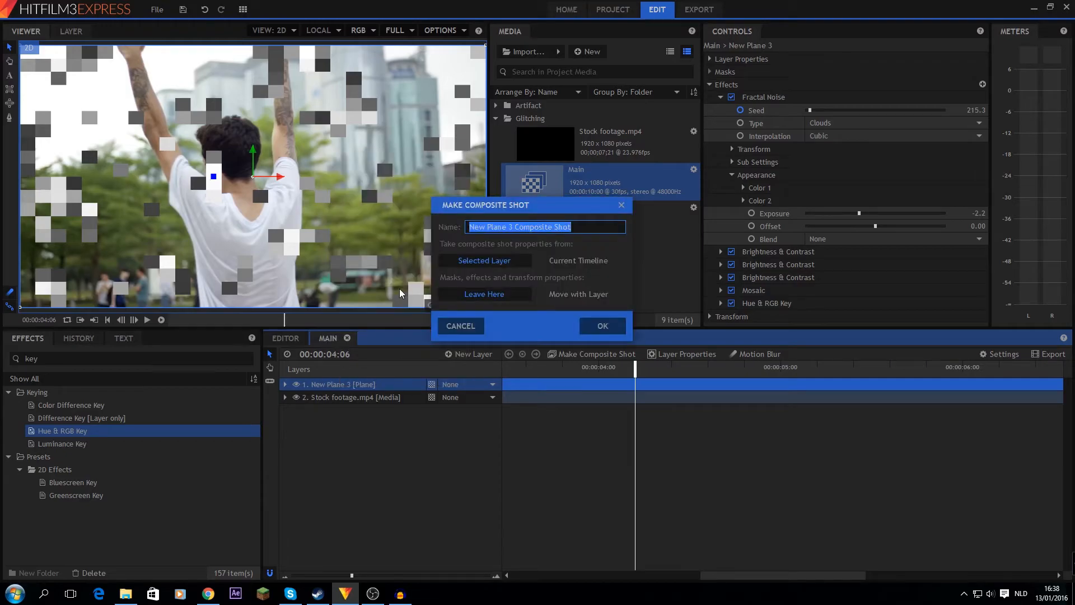
pyautogui.click(573, 298)
pyautogui.click(601, 326)
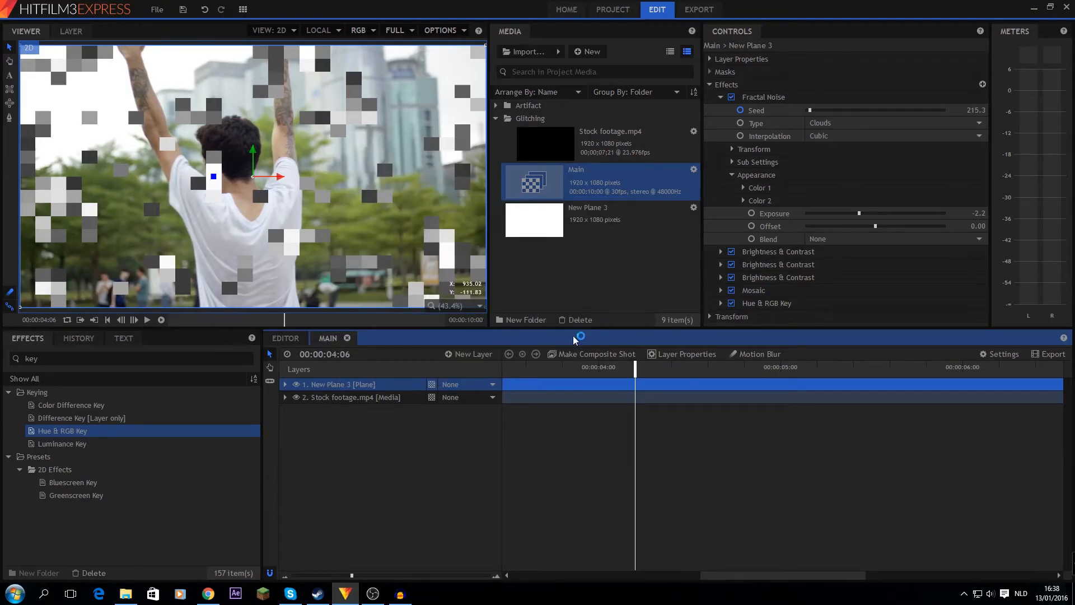
# - In the Main timeline at 00:00:02:29, duplicate the stock footage layer and scale the upper copy to 219%
pyautogui.click(337, 338)
pyautogui.moveTo(514, 371); pyautogui.dragTo(558, 370)
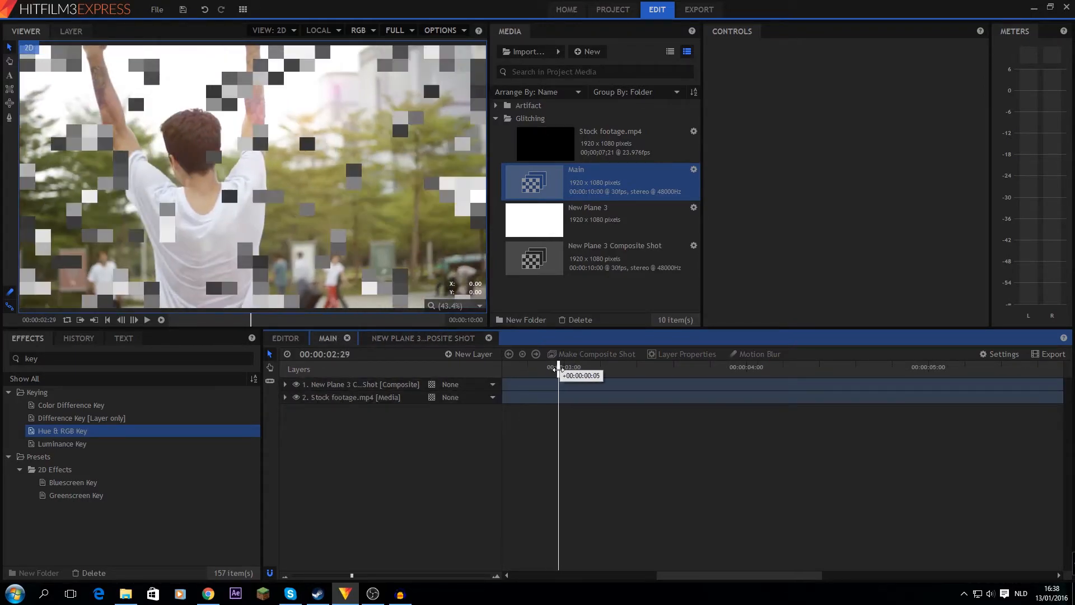
pyautogui.click(348, 397)
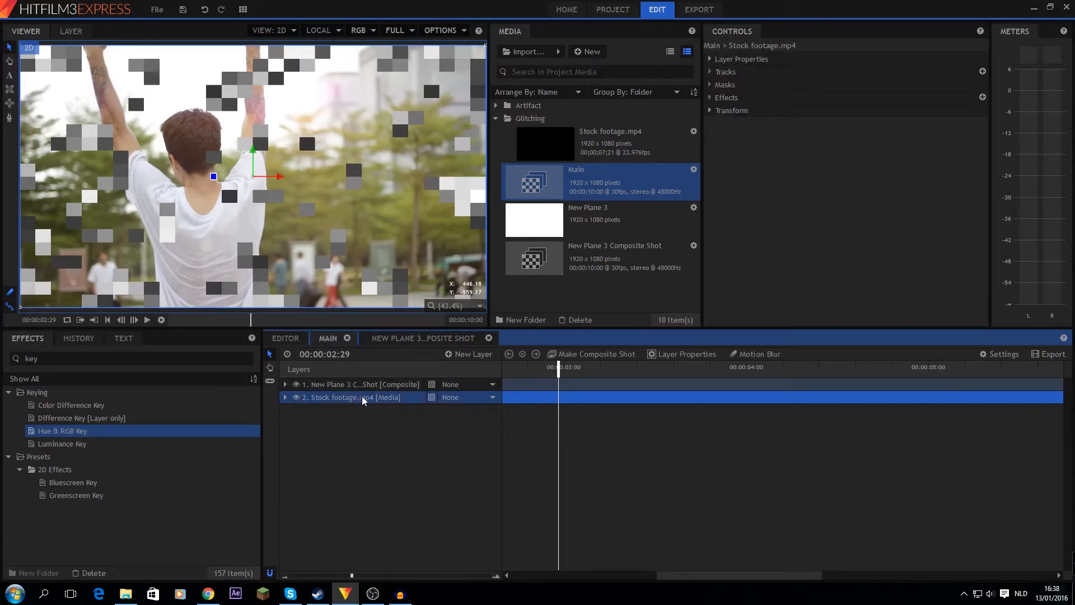
pyautogui.hotkey('ctrl', 'd')
pyautogui.click(285, 398)
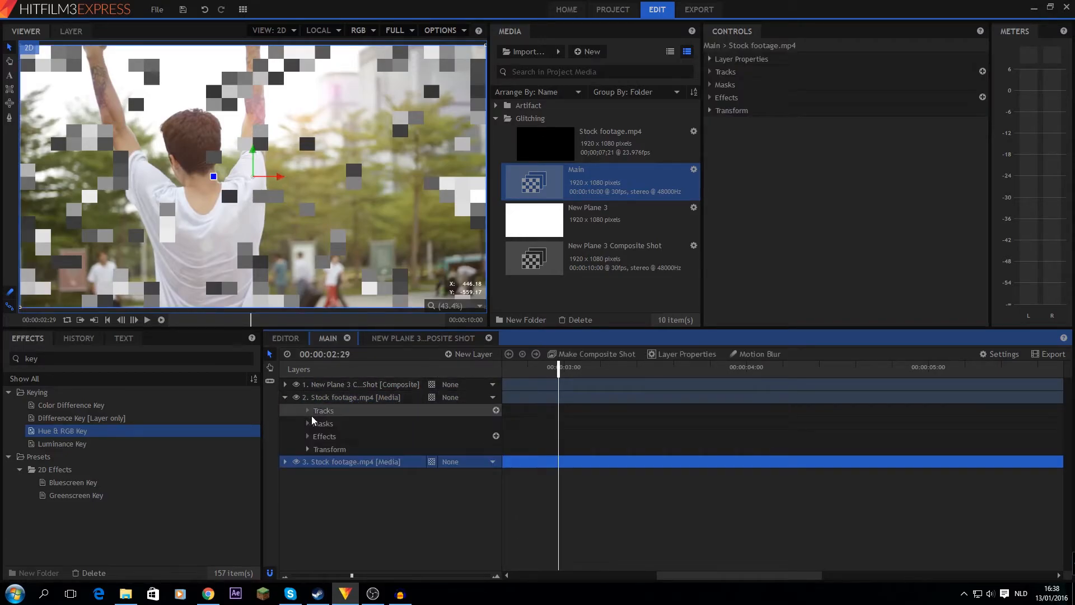
pyautogui.click(307, 449)
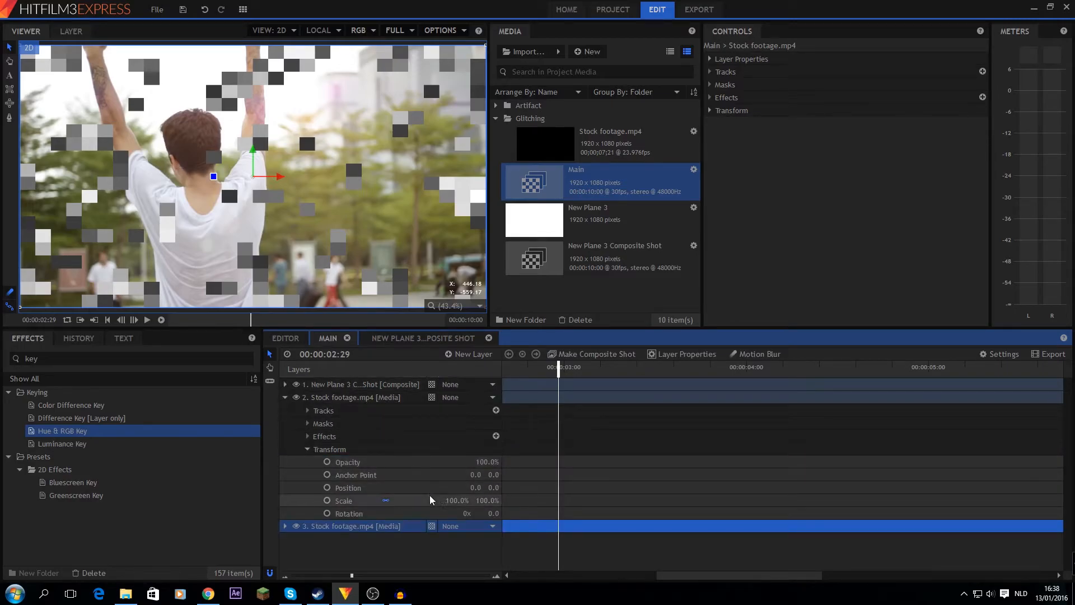
pyautogui.moveTo(482, 499)
pyautogui.mouseDown()
pyautogui.moveTo(562, 500)
pyautogui.moveTo(487, 502)
pyautogui.mouseUp()
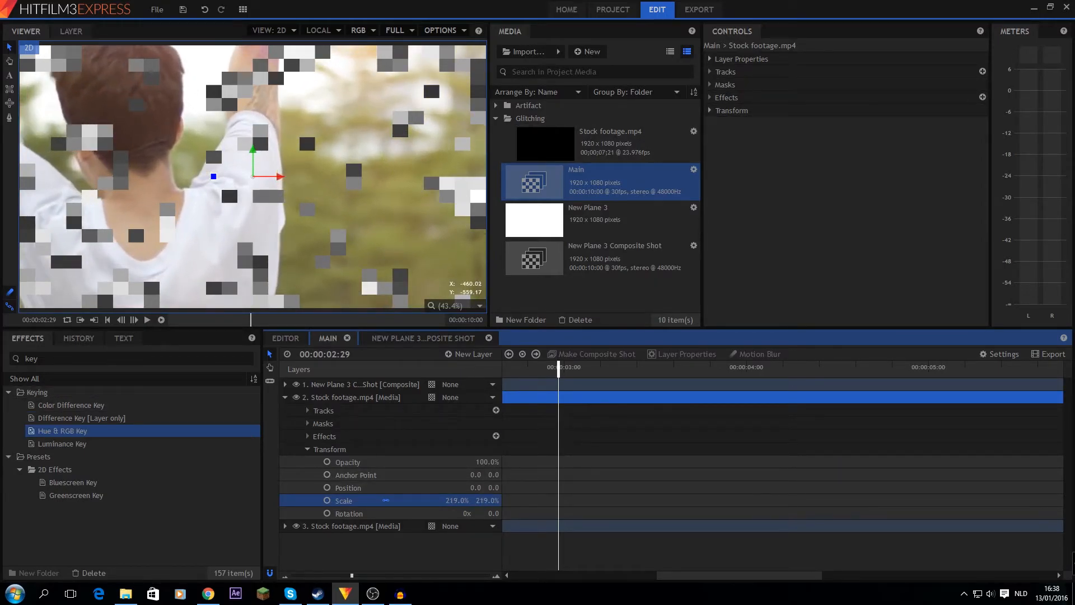
# - Search the effects for "matte" and apply Set Matte to the enlarged stock footage copy on layer 2
pyautogui.click(34, 359)
pyautogui.write('mat(te')
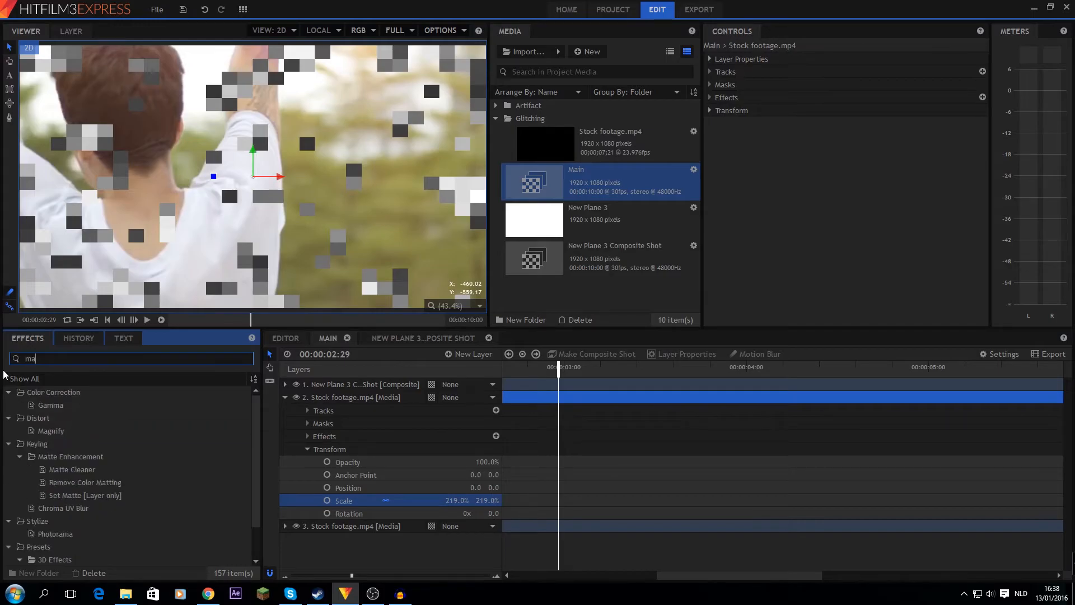
pyautogui.press('BackSpace')
pyautogui.press('BackSpace')
pyautogui.press('BackSpace')
pyautogui.press('BackSpace')
pyautogui.press('BackSpace')
pyautogui.press('BackSpace')
pyautogui.write('matte')
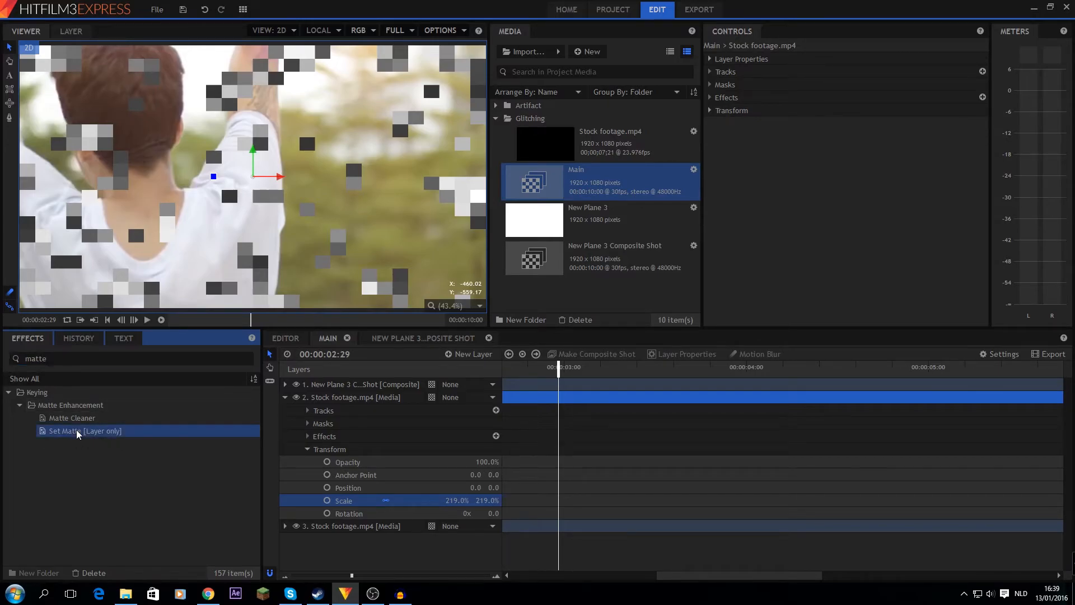
pyautogui.moveTo(78, 434); pyautogui.dragTo(407, 435)
pyautogui.moveTo(361, 402); pyautogui.dragTo(357, 399)
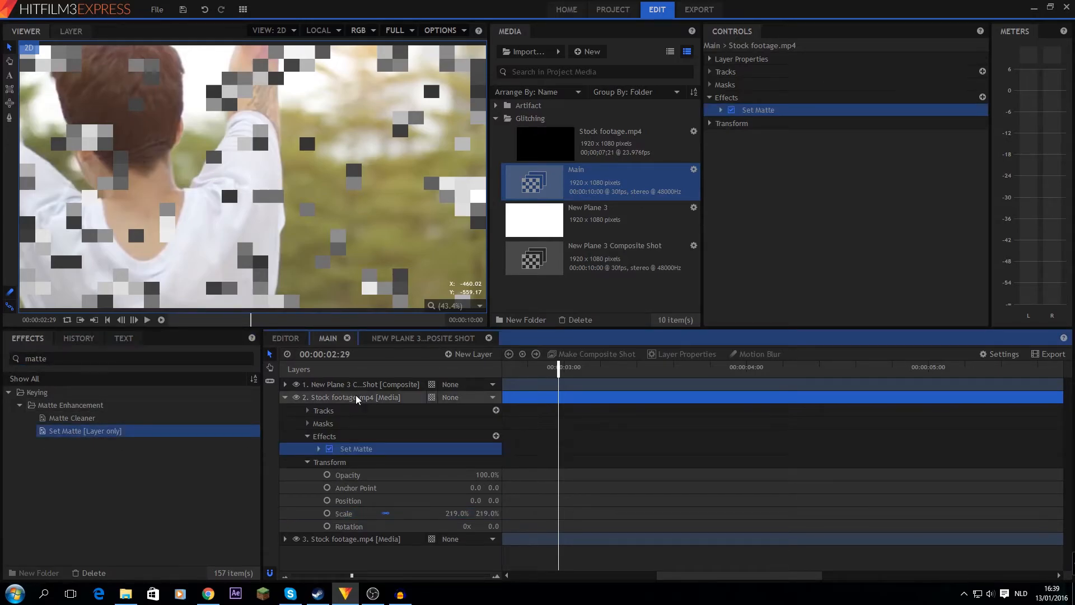
# - Set the Set Matte source layer to New Plane 3 Composite Shot, using Alpha as the matte source
pyautogui.click(721, 110)
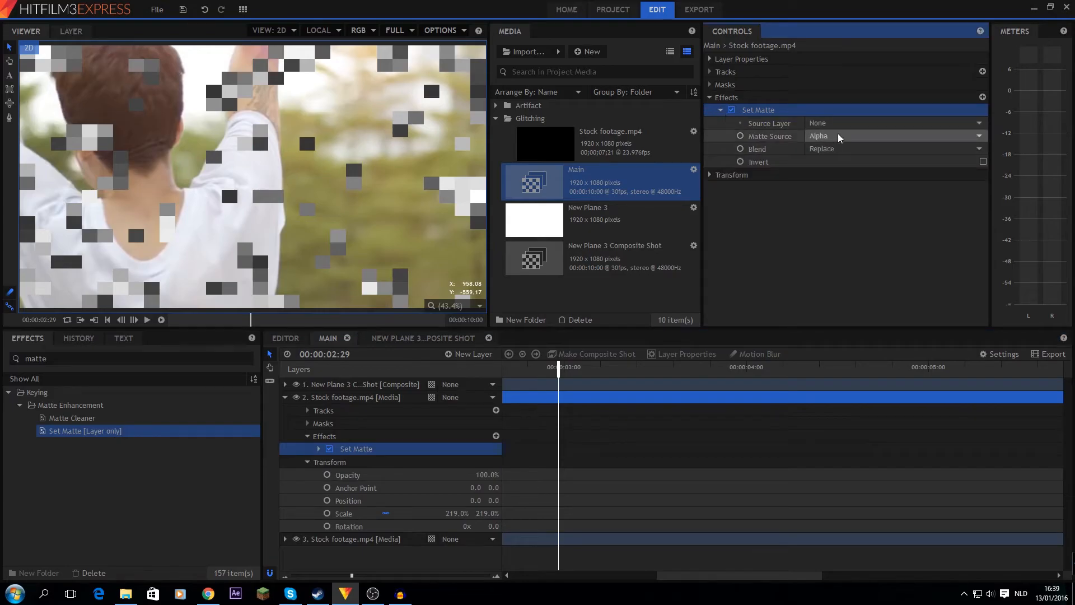
pyautogui.click(837, 124)
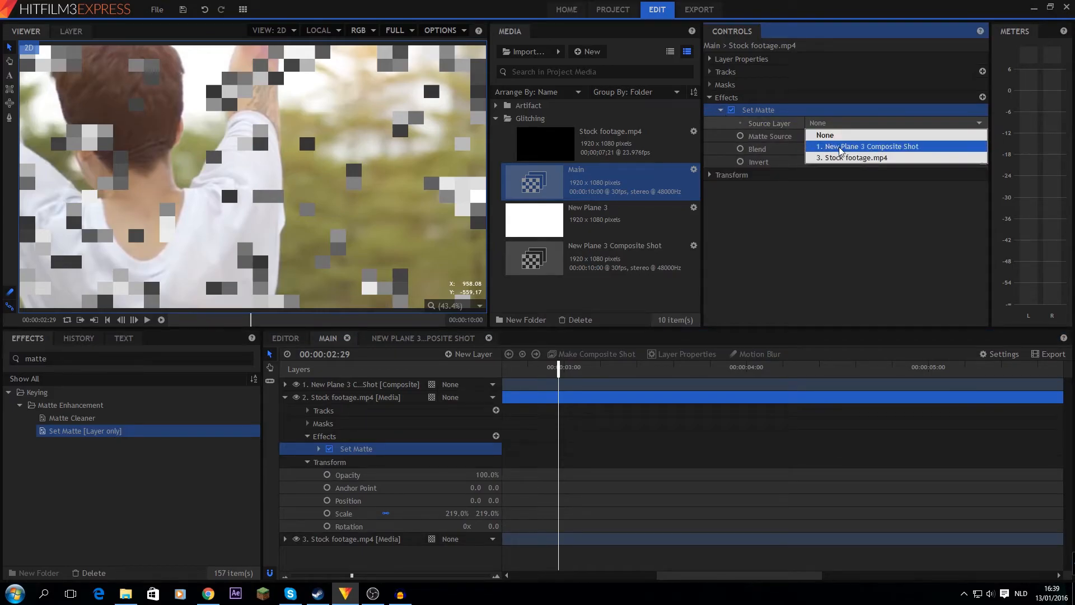
pyautogui.click(840, 147)
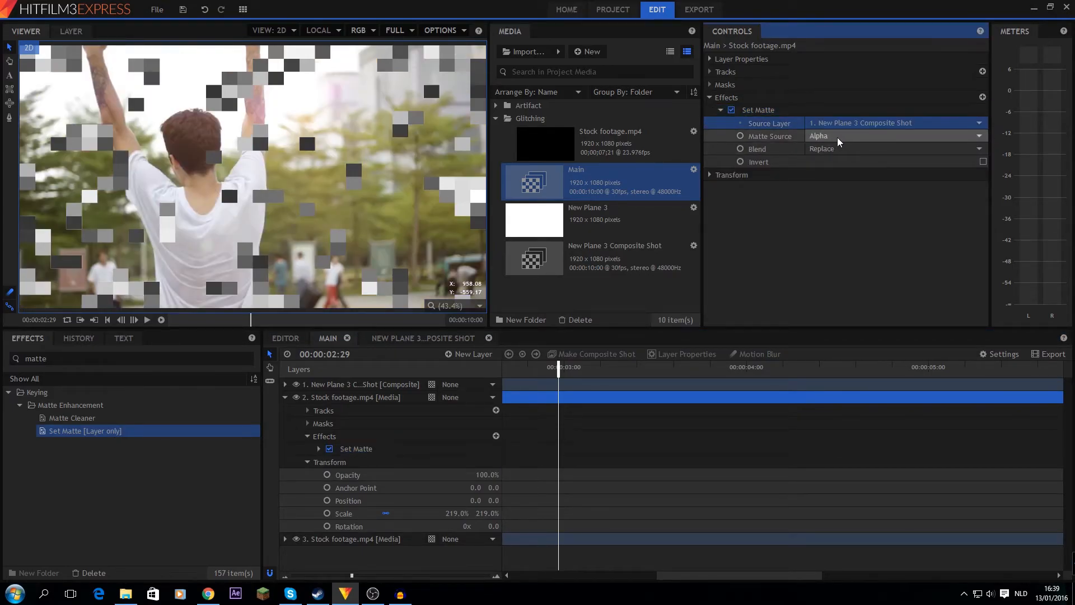
pyautogui.click(836, 138)
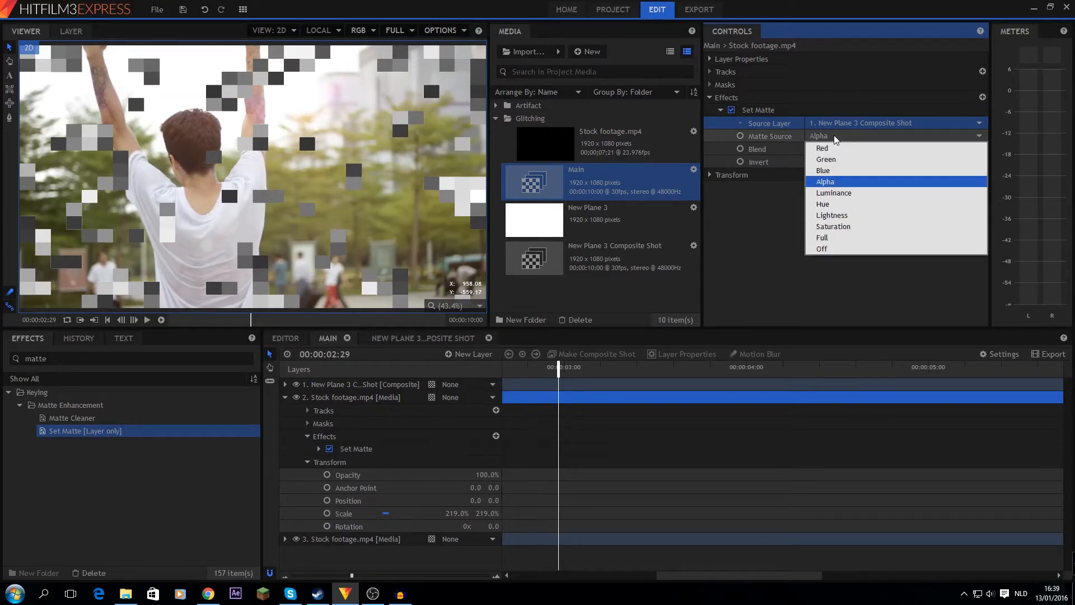
pyautogui.click(836, 184)
# - Hide the New Plane 3 Composite Shot layer in the Main timeline and scrub to check the matted blocks
pyautogui.click(286, 397)
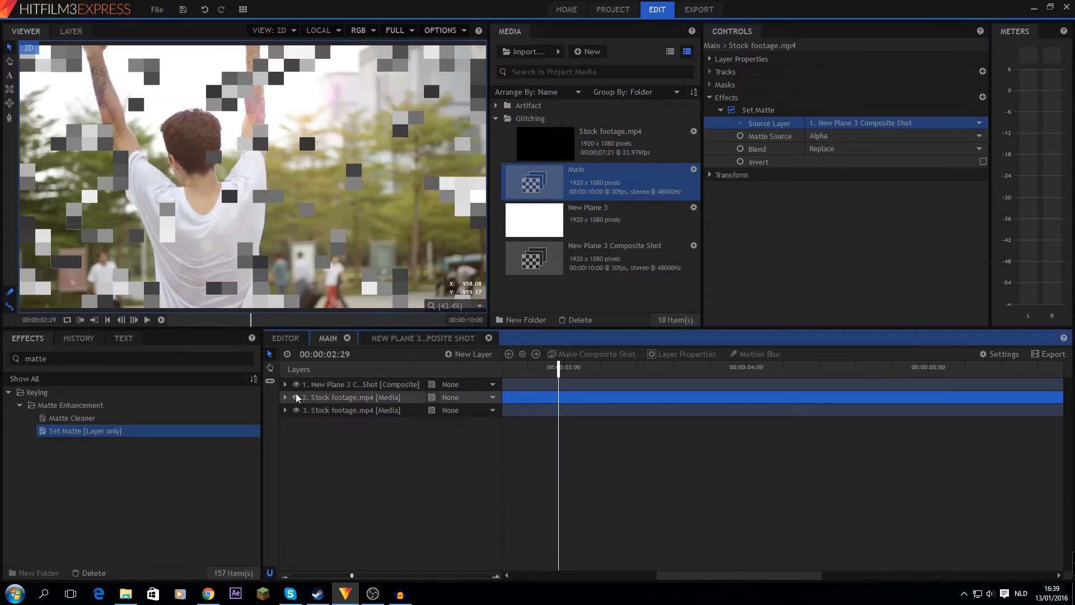
pyautogui.click(295, 384)
pyautogui.moveTo(564, 368)
pyautogui.mouseDown()
pyautogui.moveTo(669, 363)
pyautogui.moveTo(568, 362)
pyautogui.mouseUp()
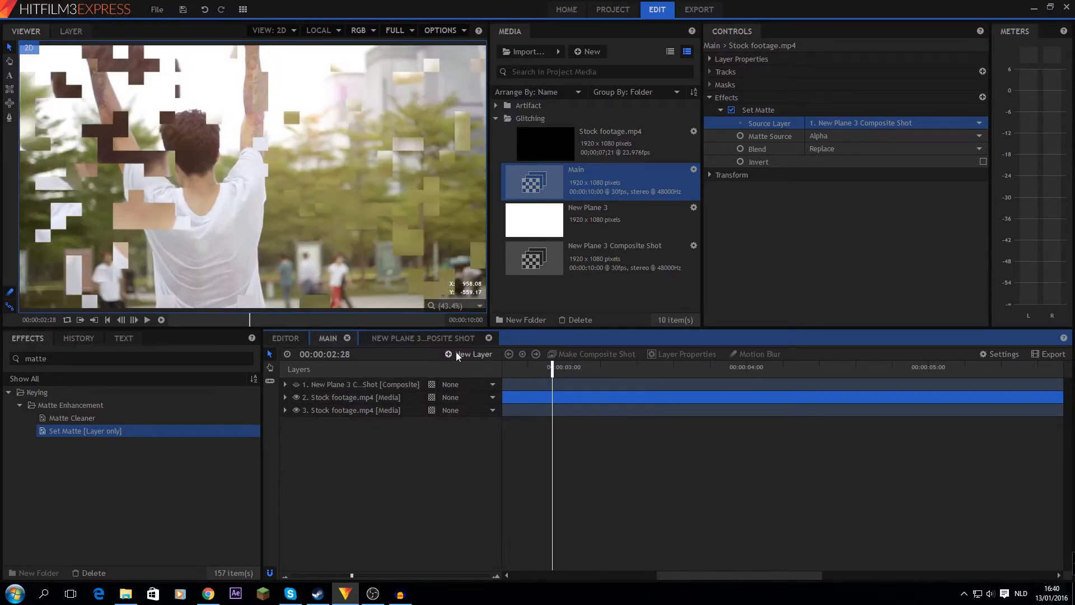
# - In the New Plane 3 composite shot, lower the plane's Fractal Noise Exposure to -3.2, checking the blocks at 00:00:02:27
pyautogui.click(413, 338)
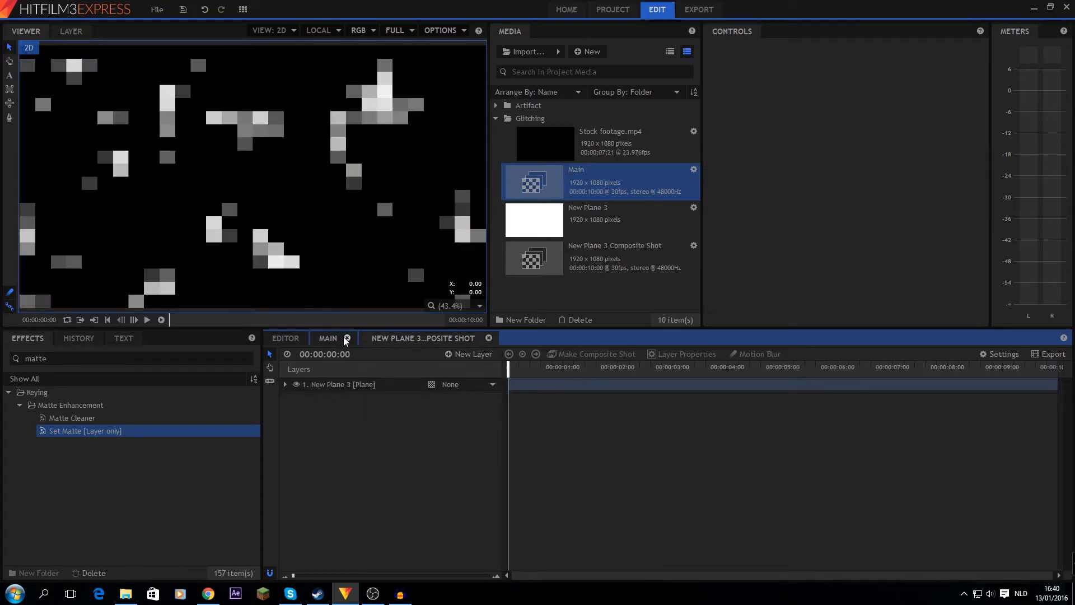
pyautogui.click(335, 385)
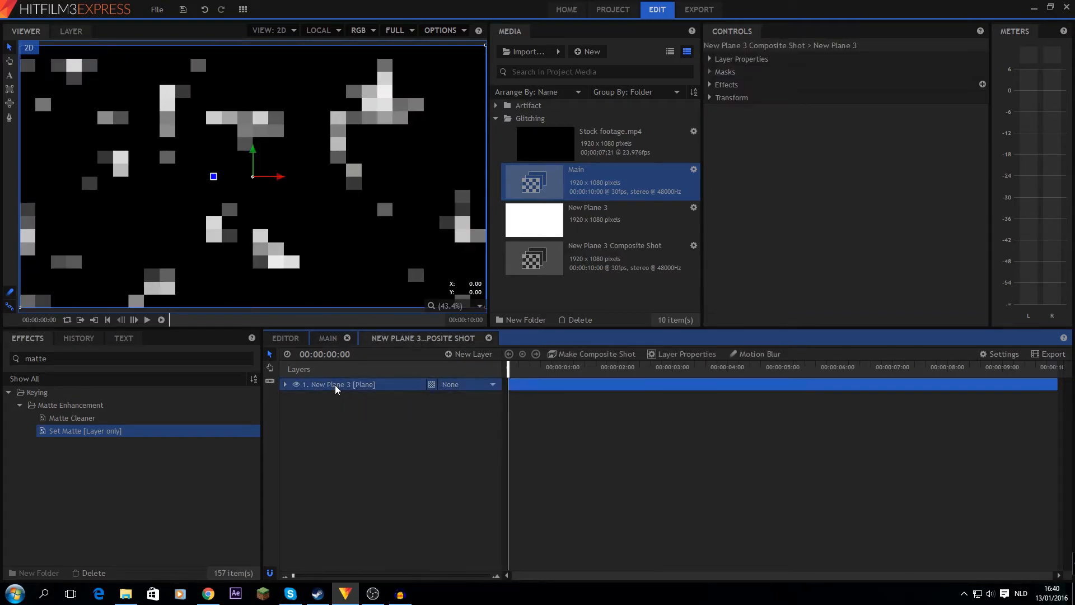
pyautogui.click(709, 85)
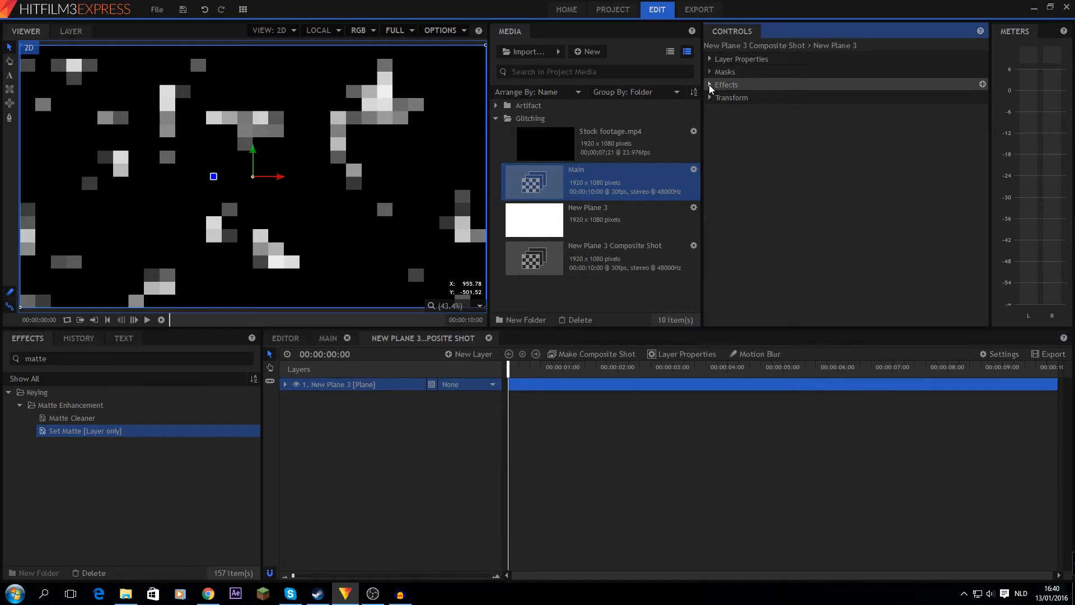
pyautogui.click(719, 97)
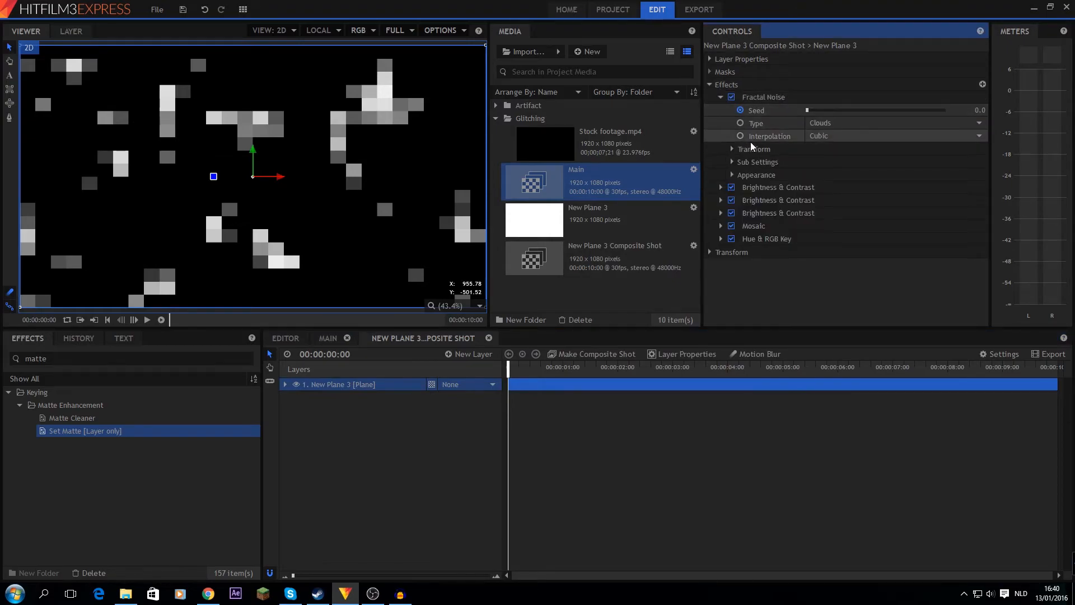
pyautogui.click(733, 174)
pyautogui.moveTo(857, 213); pyautogui.dragTo(854, 214)
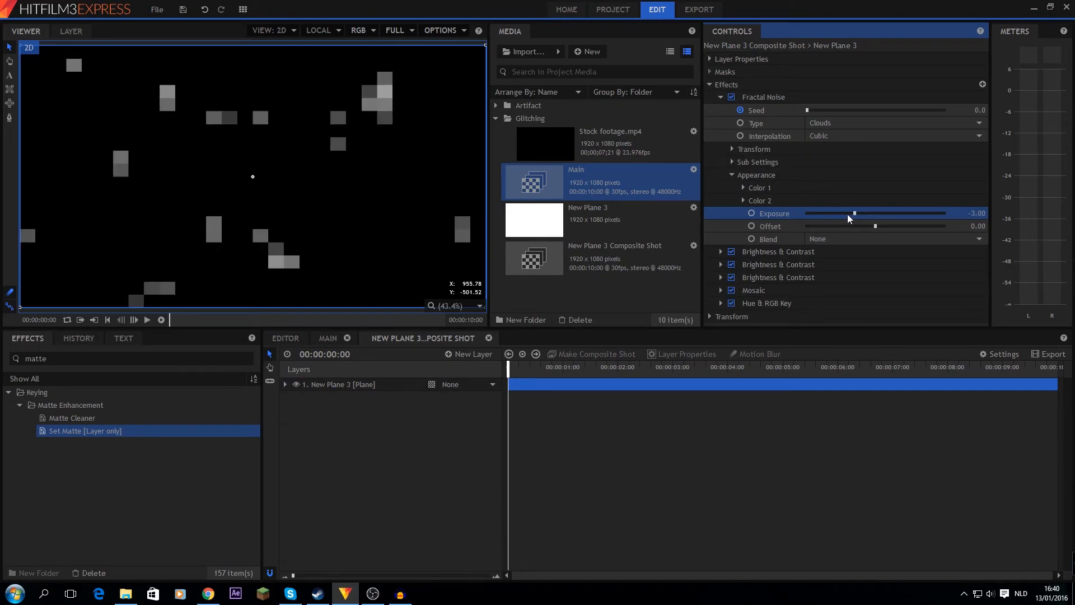
pyautogui.moveTo(606, 373); pyautogui.dragTo(667, 372)
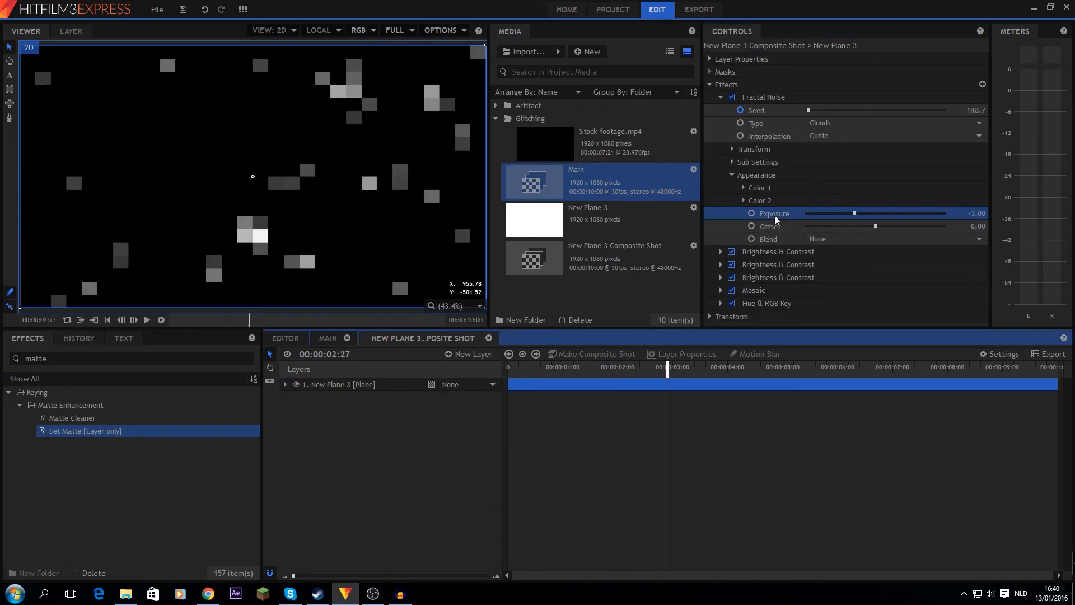
pyautogui.moveTo(854, 214)
pyautogui.mouseDown()
pyautogui.moveTo(875, 214)
pyautogui.moveTo(853, 216)
pyautogui.mouseUp()
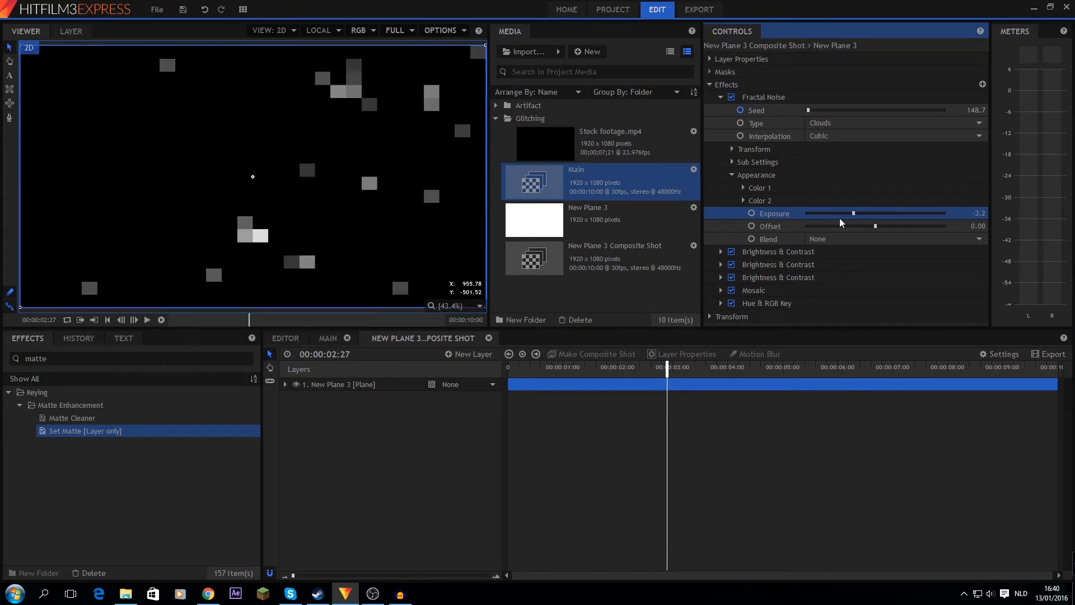
# - In the Main timeline, search the effects for "hue" and apply Hue, Saturation & Lightness to the enlarged footage on layer 2
pyautogui.click(328, 338)
pyautogui.moveTo(603, 367); pyautogui.dragTo(625, 368)
pyautogui.click(321, 398)
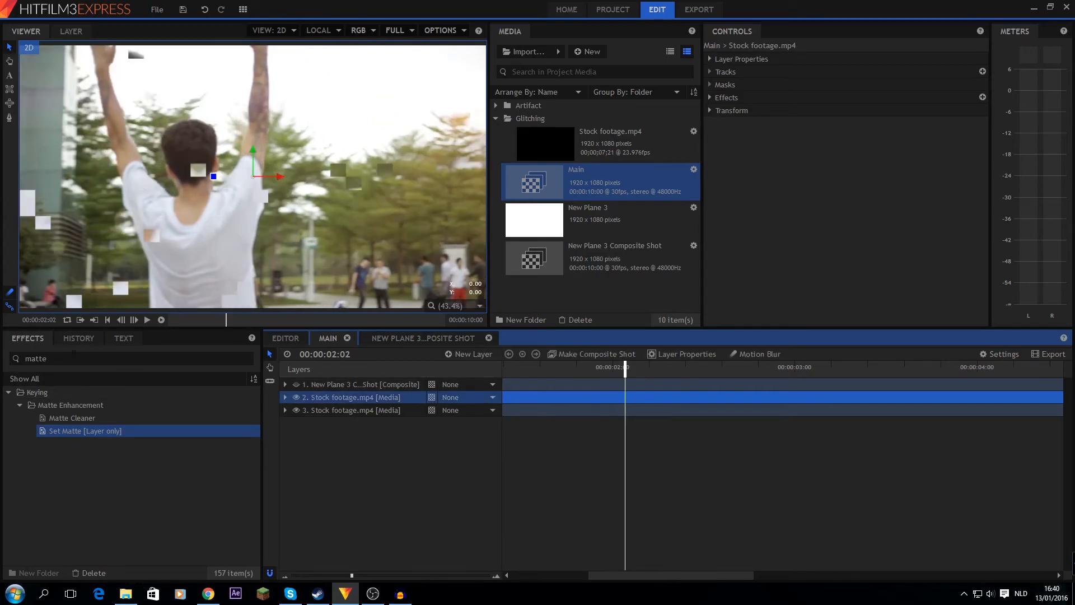
pyautogui.click(74, 357)
pyautogui.write('hue')
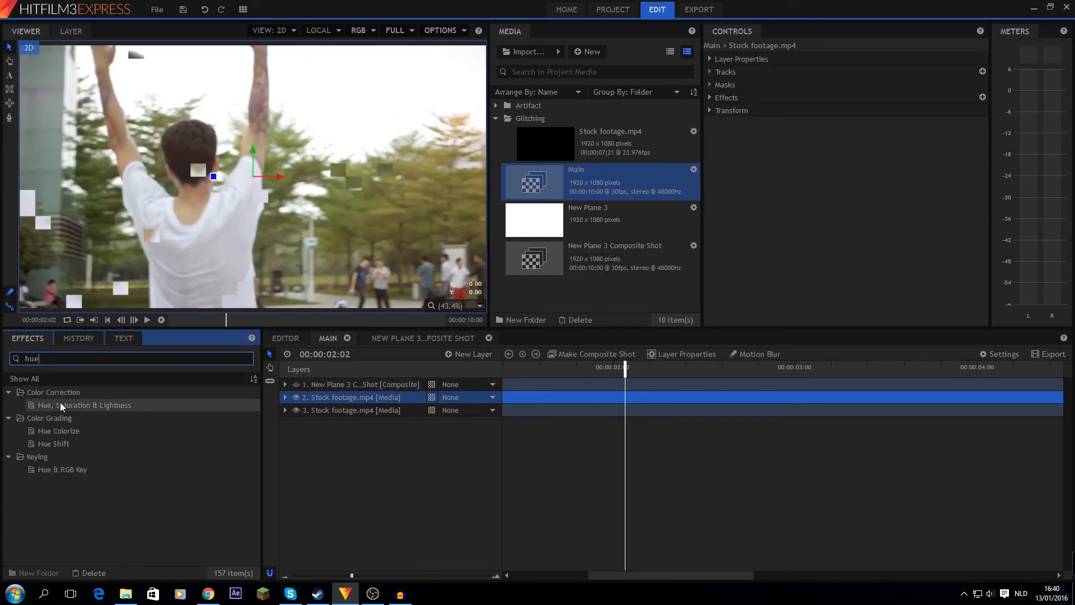
pyautogui.moveTo(62, 406); pyautogui.dragTo(344, 394)
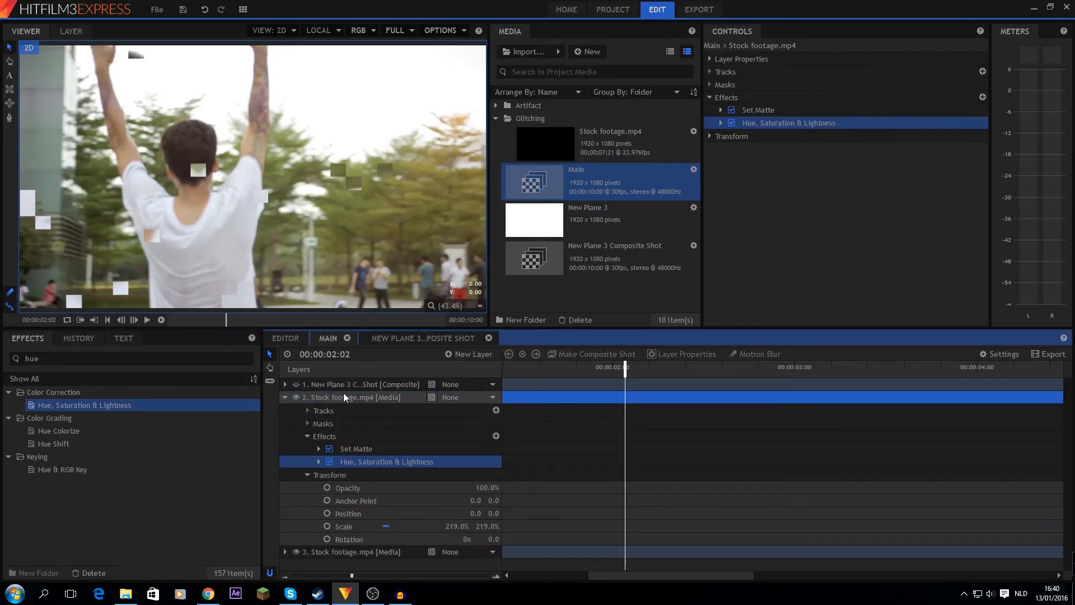
# - Set the effect's Master Saturation to -36 and Hue Shift to 108°, and play back the tinted blocks
pyautogui.click(721, 123)
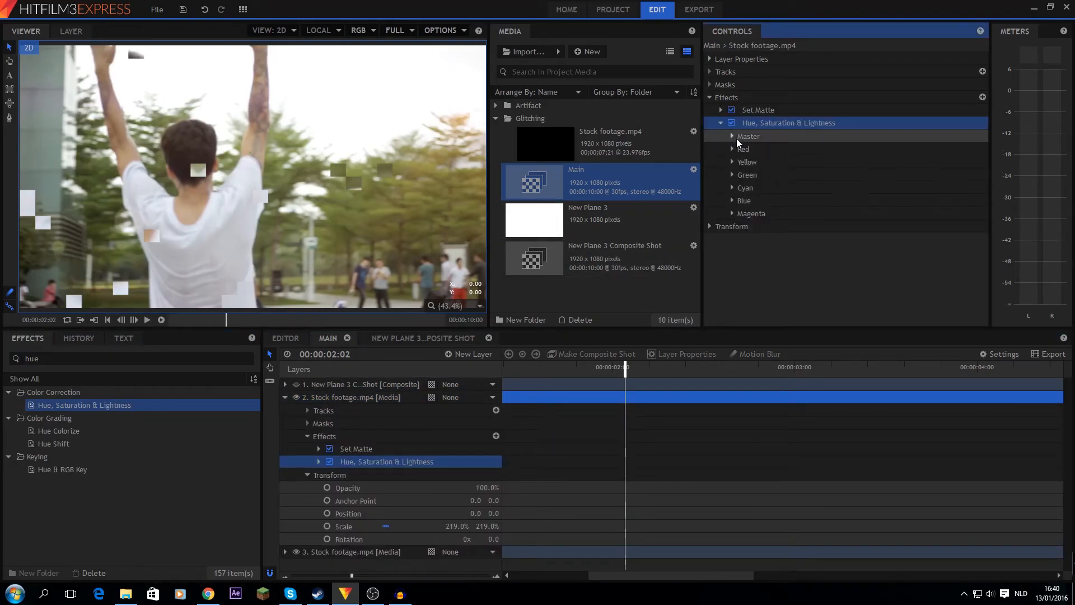
pyautogui.click(734, 136)
pyautogui.moveTo(870, 160)
pyautogui.mouseDown()
pyautogui.moveTo(788, 172)
pyautogui.moveTo(971, 166)
pyautogui.moveTo(851, 160)
pyautogui.moveTo(882, 150)
pyautogui.mouseUp()
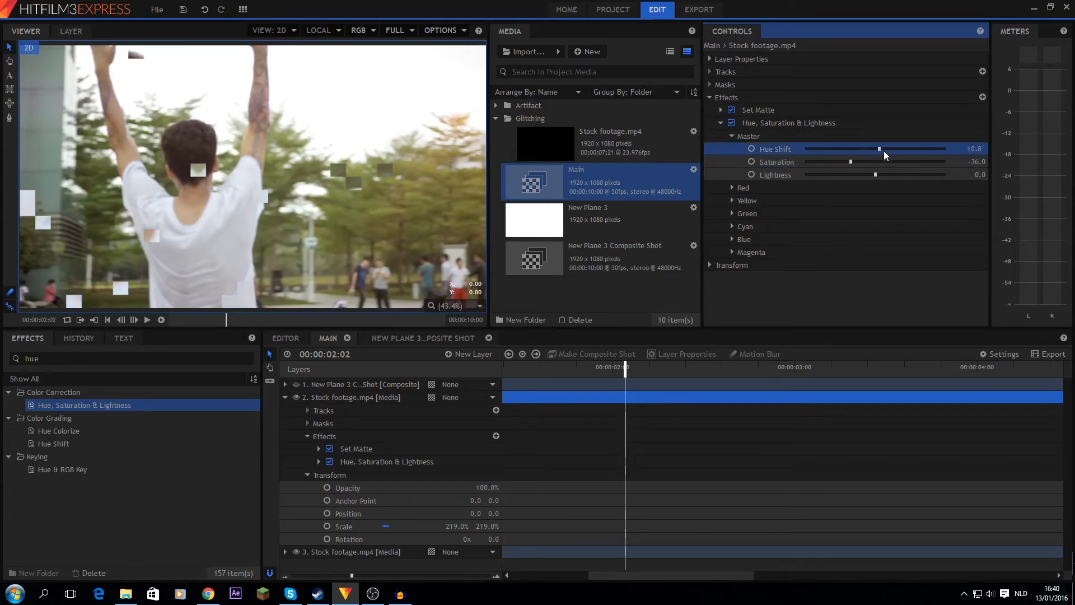
pyautogui.moveTo(625, 366); pyautogui.dragTo(658, 372)
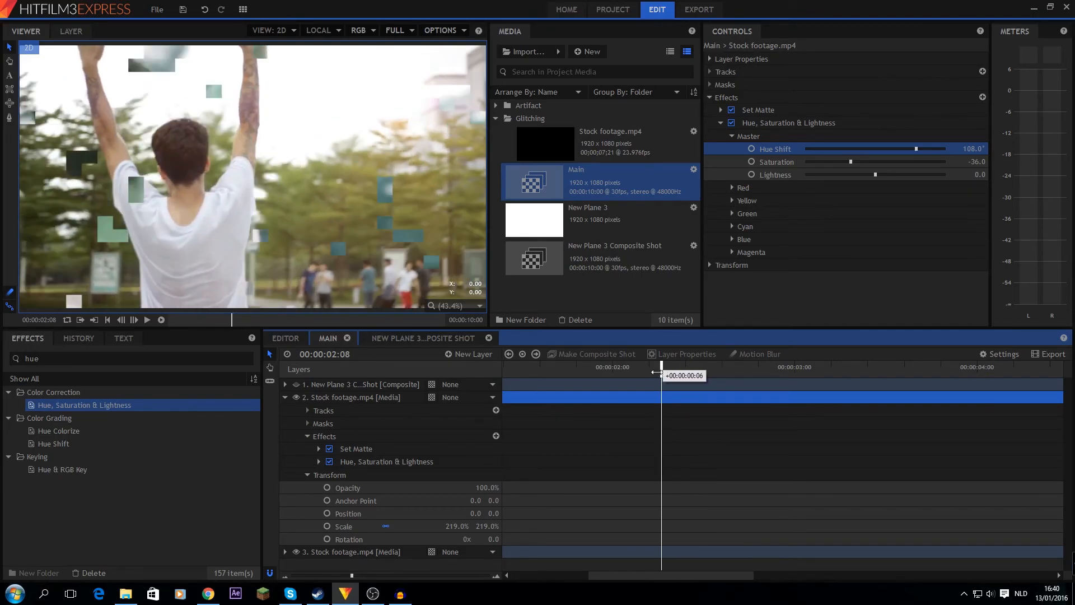
pyautogui.click(148, 320)
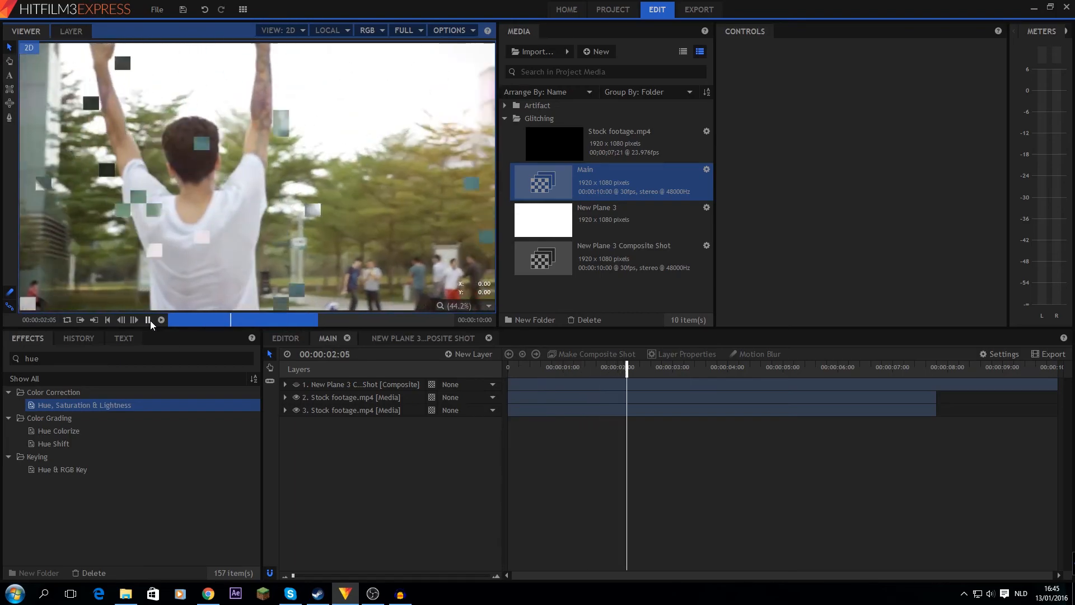
pyautogui.click(148, 320)
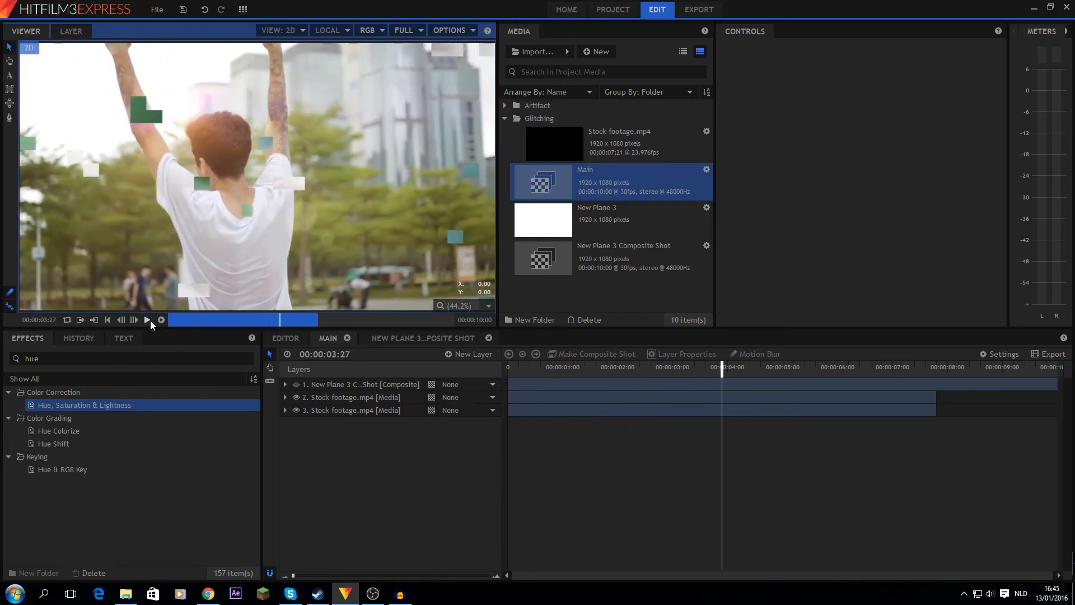
# - Change the New Plane 3 composite shot's frame rate to 10 fps and return to the Main timeline
pyautogui.click(369, 338)
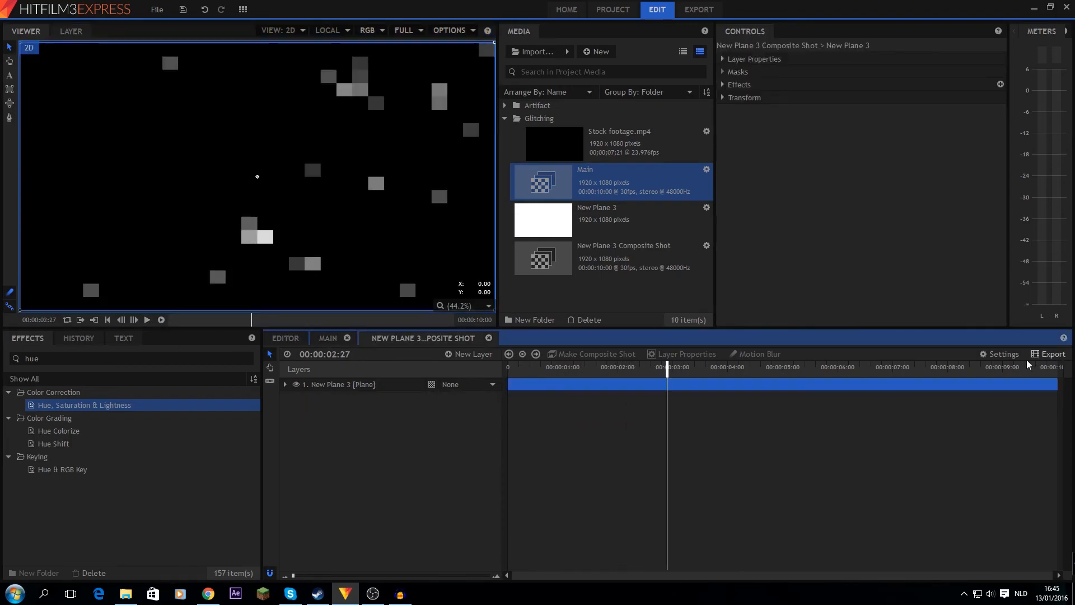
pyautogui.click(1008, 358)
pyautogui.click(510, 255)
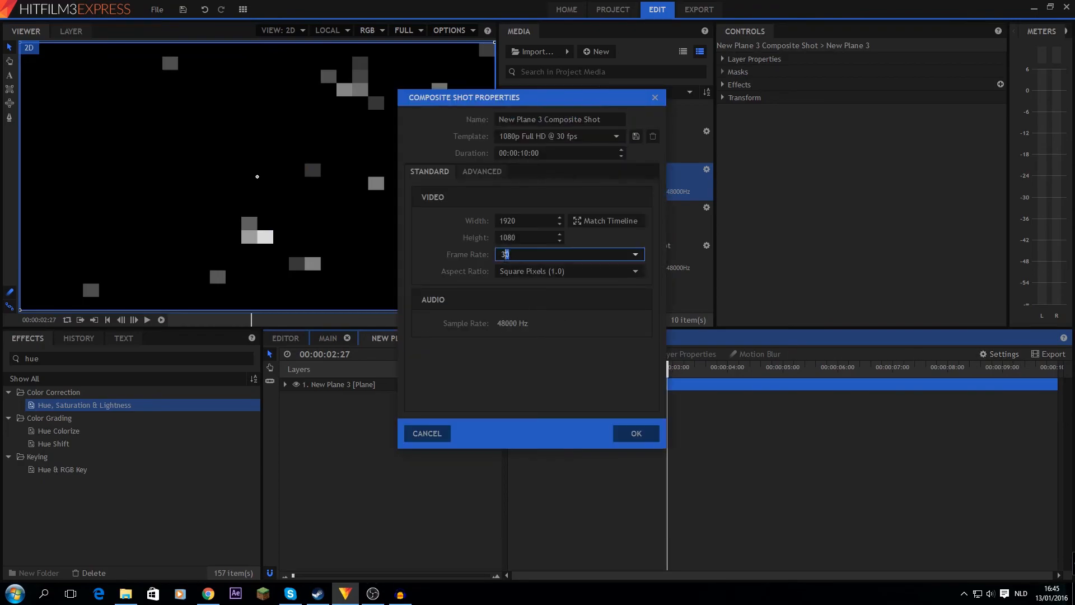
pyautogui.write('15')
pyautogui.click(626, 437)
pyautogui.click(324, 342)
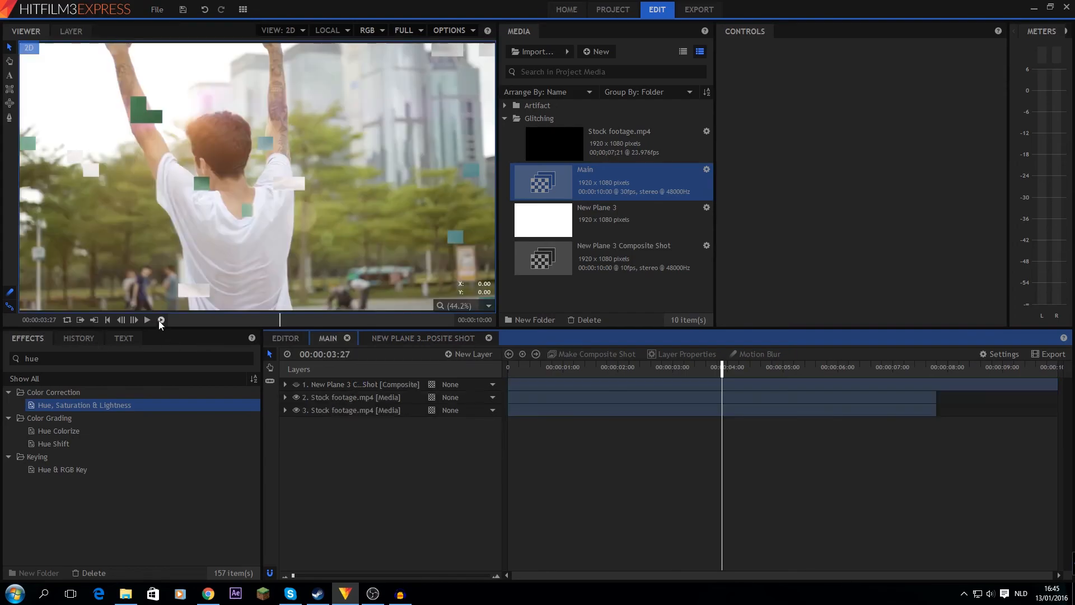
# - Render a preview of the Main composite shot and play back the block glitch from the start
pyautogui.click(162, 319)
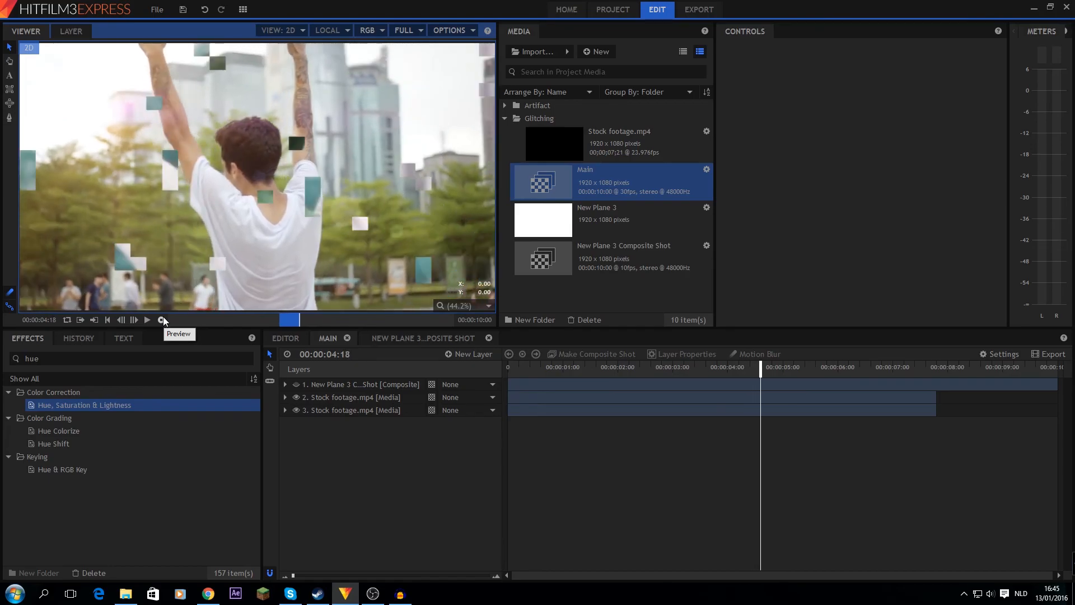
pyautogui.click(283, 320)
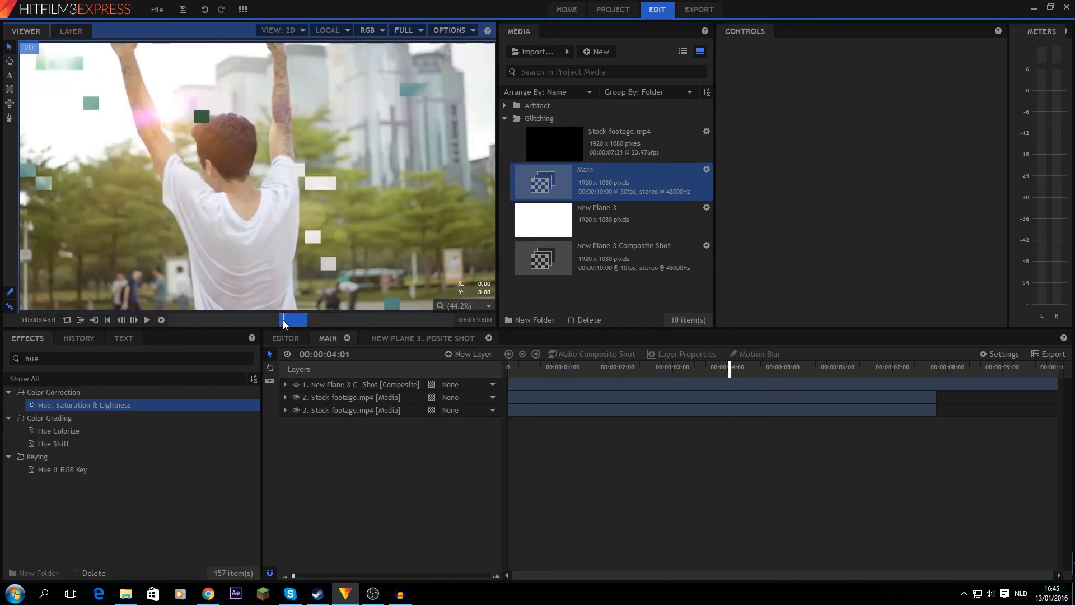
pyautogui.click(148, 321)
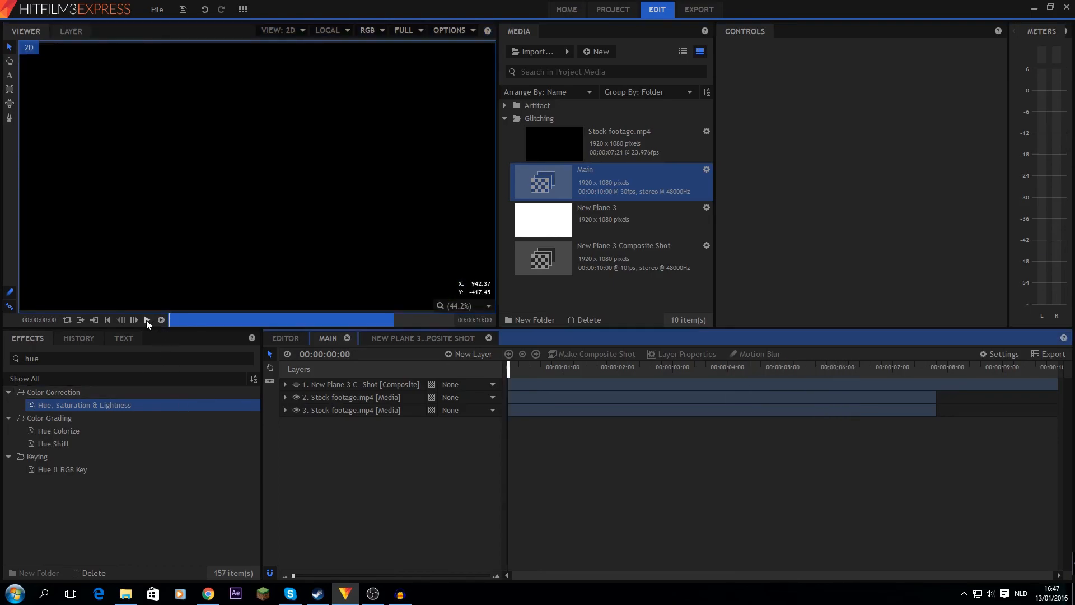
pyautogui.click(146, 321)
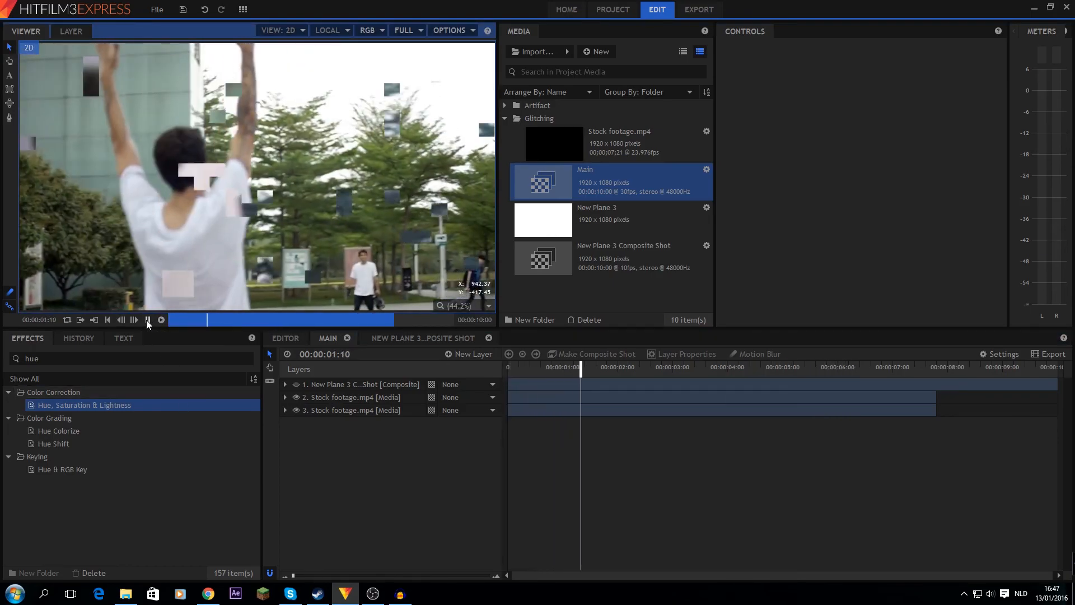